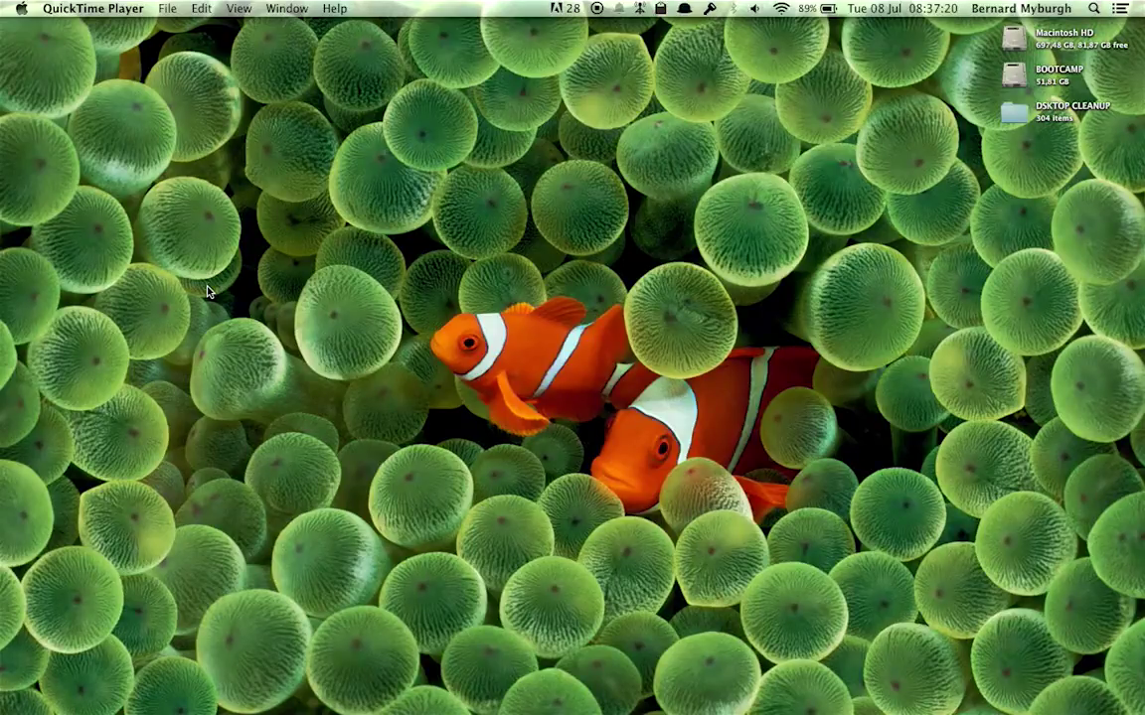
Go to the Evolis website in Chrome and open its Drivers & Support page.
{"action": "key", "text": "super+Tab"}
{"action": "key", "text": "super+Tab"}
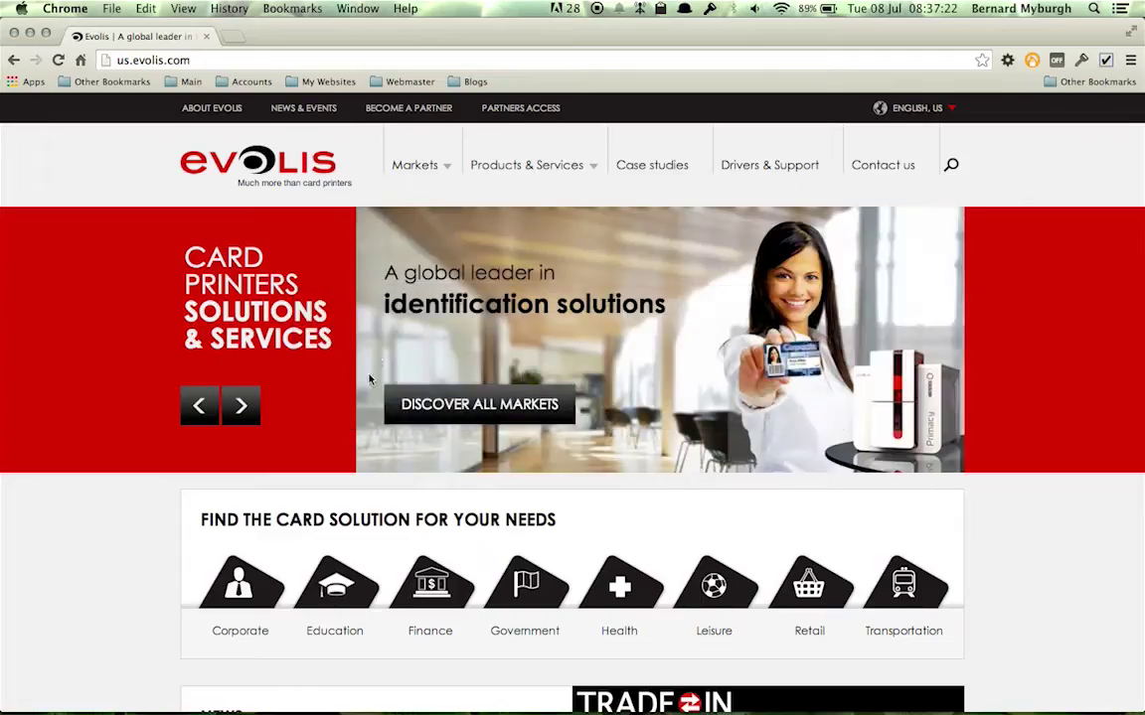
{"action": "left_click", "coordinate": [228, 61]}
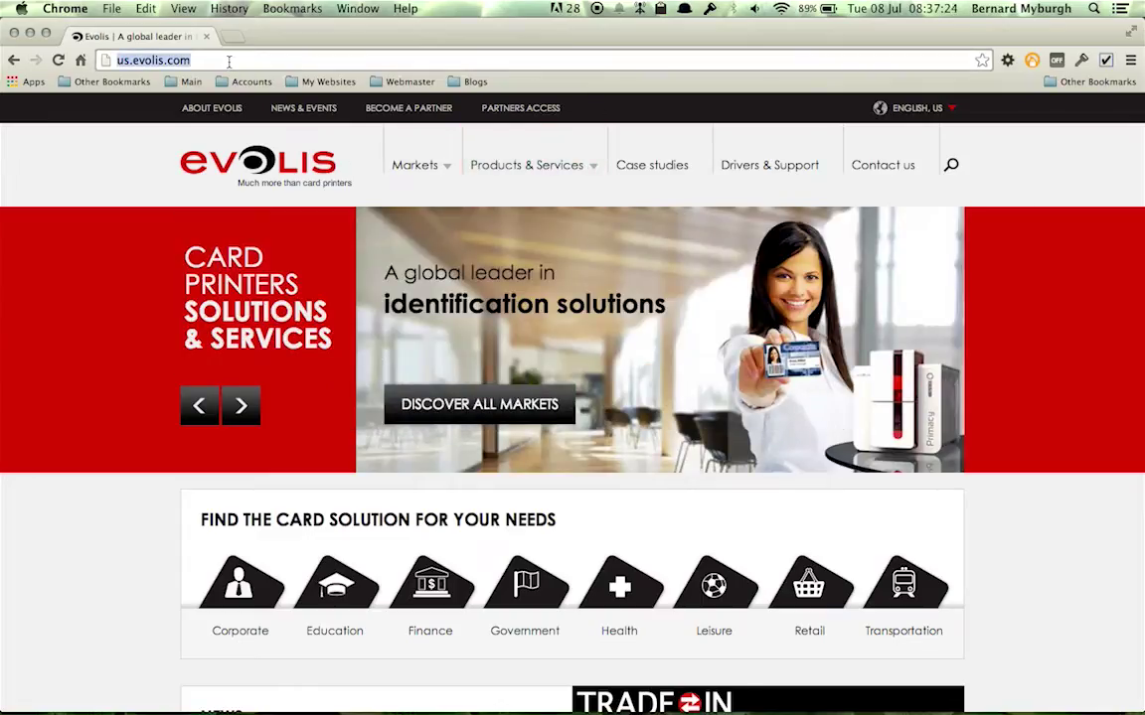
{"action": "type", "text": "evolis"}
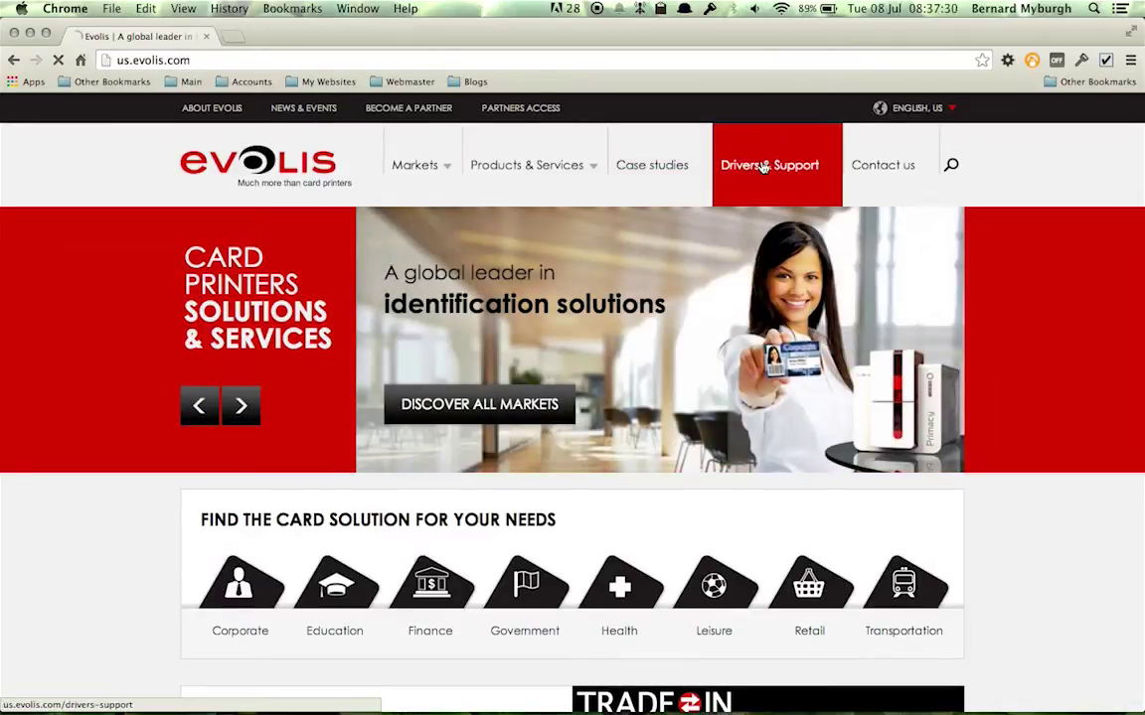
{"action": "left_click", "coordinate": [762, 167]}
On the Primacy drivers page, download the Mac OS 10.6–10.9 driver.
{"action": "scroll", "coordinate": [582, 539], "scroll_direction": "down", "scroll_amount": 3}
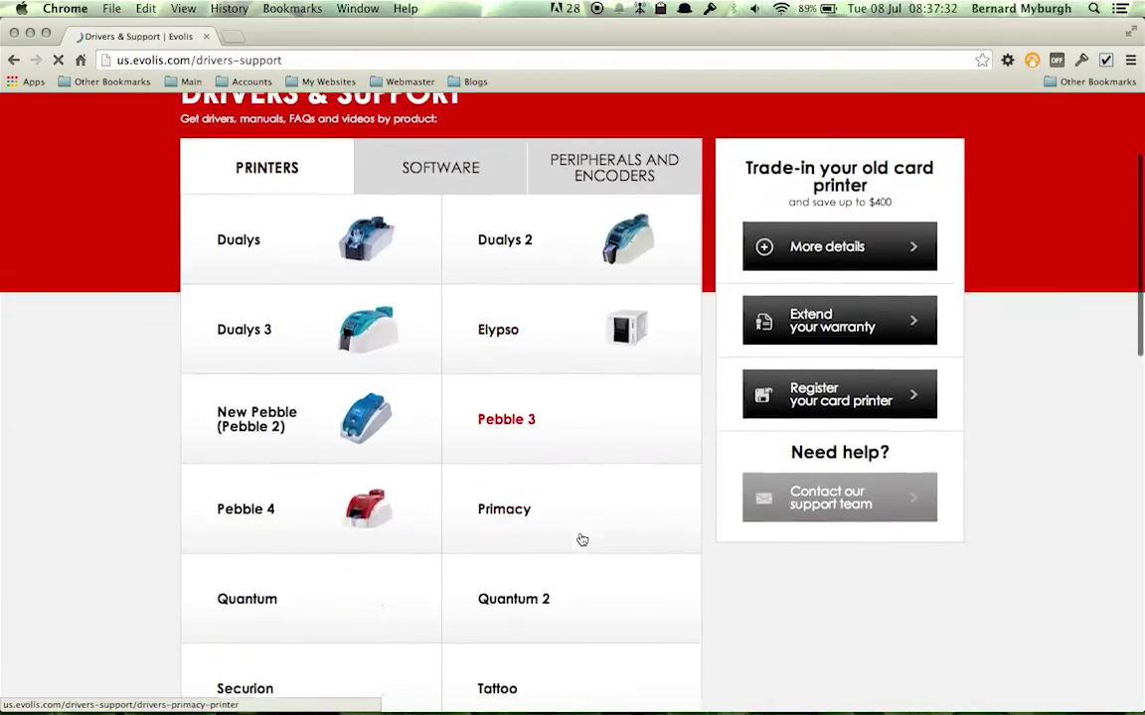
{"action": "scroll", "coordinate": [485, 381], "scroll_direction": "down", "scroll_amount": 2}
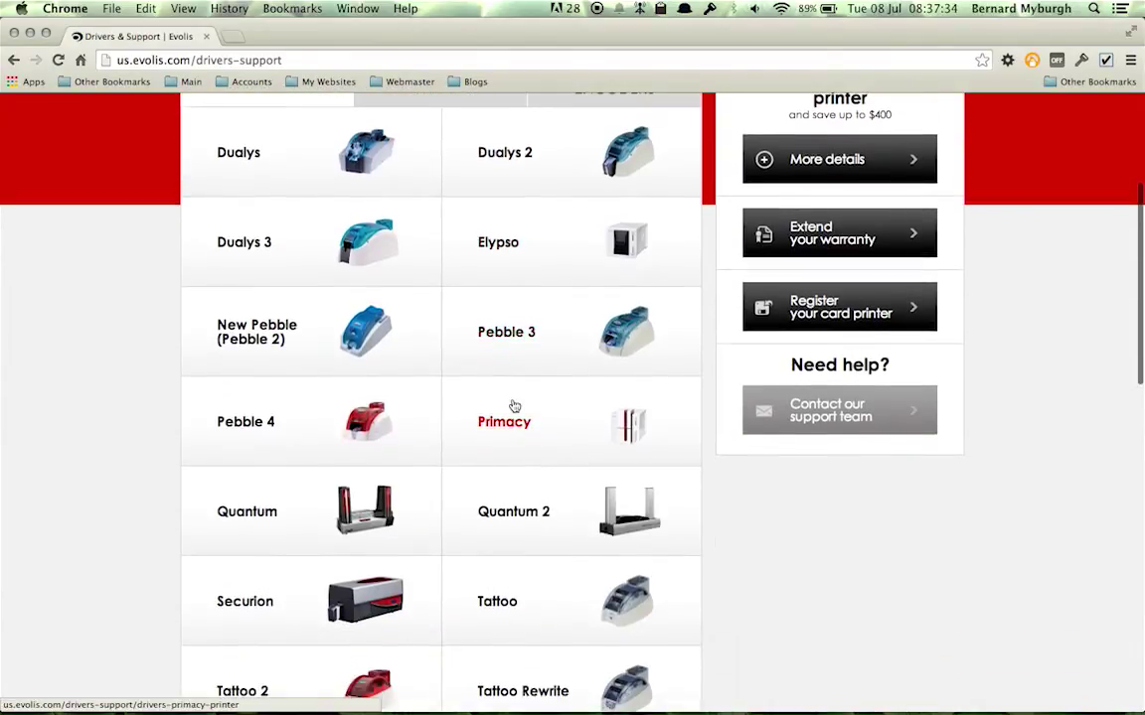
{"action": "left_click", "coordinate": [513, 430]}
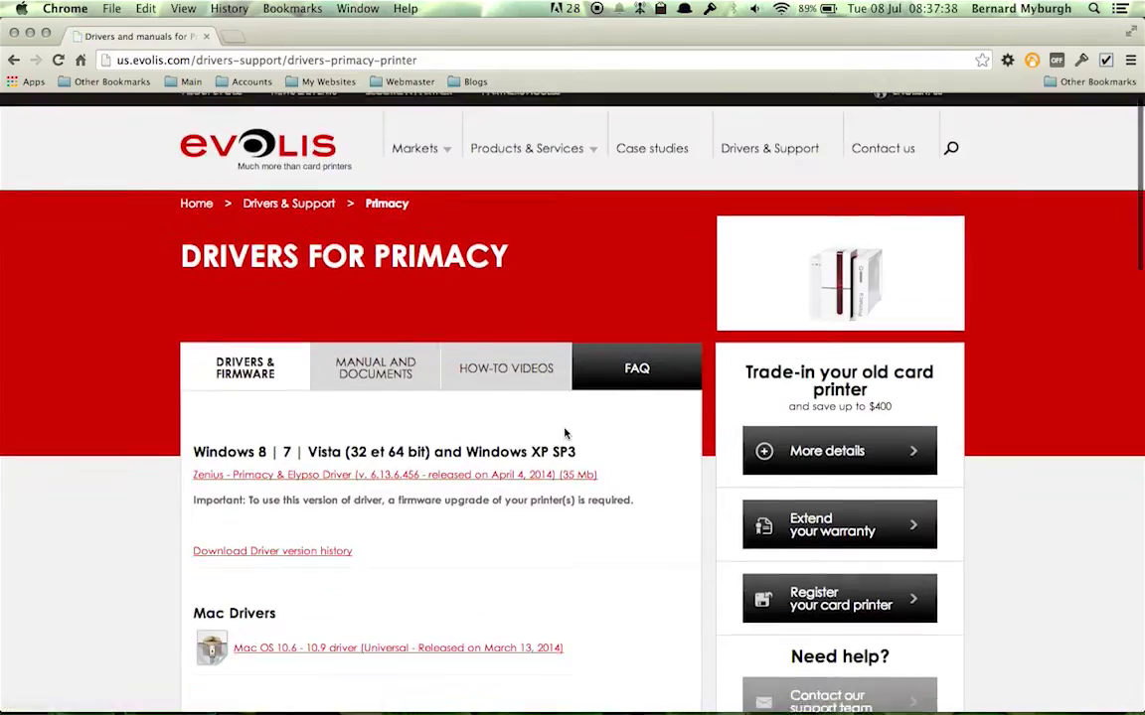
{"action": "scroll", "coordinate": [480, 439], "scroll_direction": "down", "scroll_amount": 2}
{"action": "scroll", "coordinate": [549, 465], "scroll_direction": "down", "scroll_amount": 2}
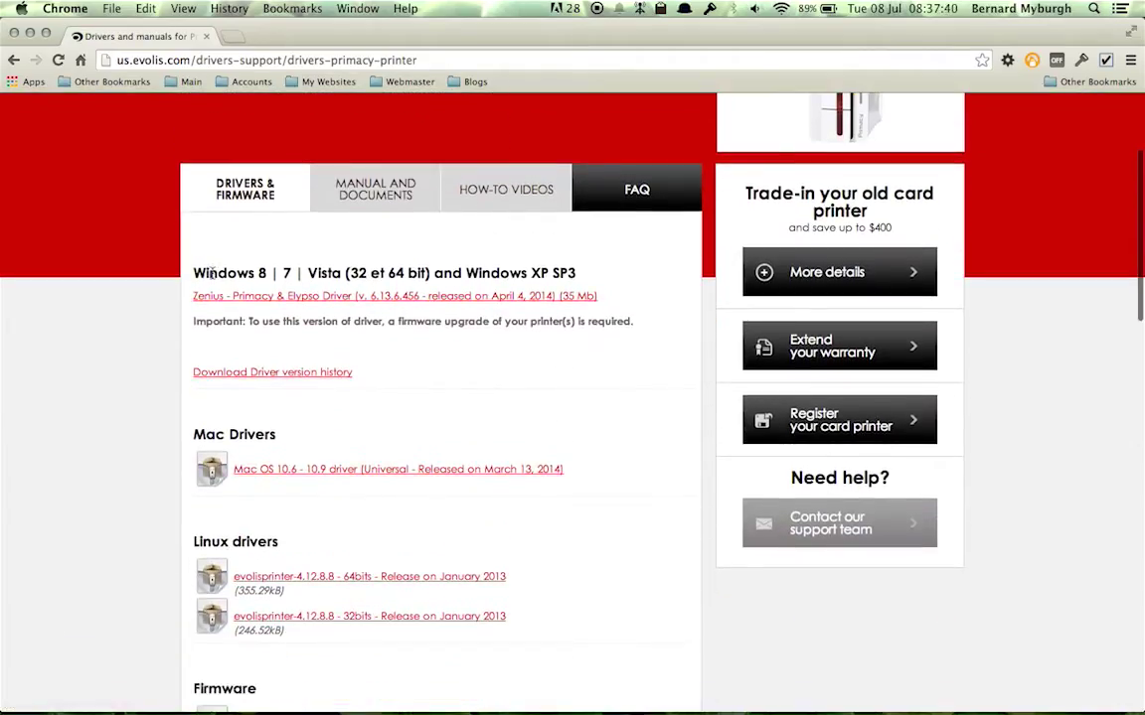
{"action": "left_click_drag", "start_coordinate": [212, 272], "coordinate": [577, 274]}
{"action": "left_click_drag", "start_coordinate": [206, 434], "coordinate": [299, 435]}
{"action": "scroll", "coordinate": [299, 434], "scroll_direction": "down", "scroll_amount": 2}
{"action": "left_click", "coordinate": [351, 381]}
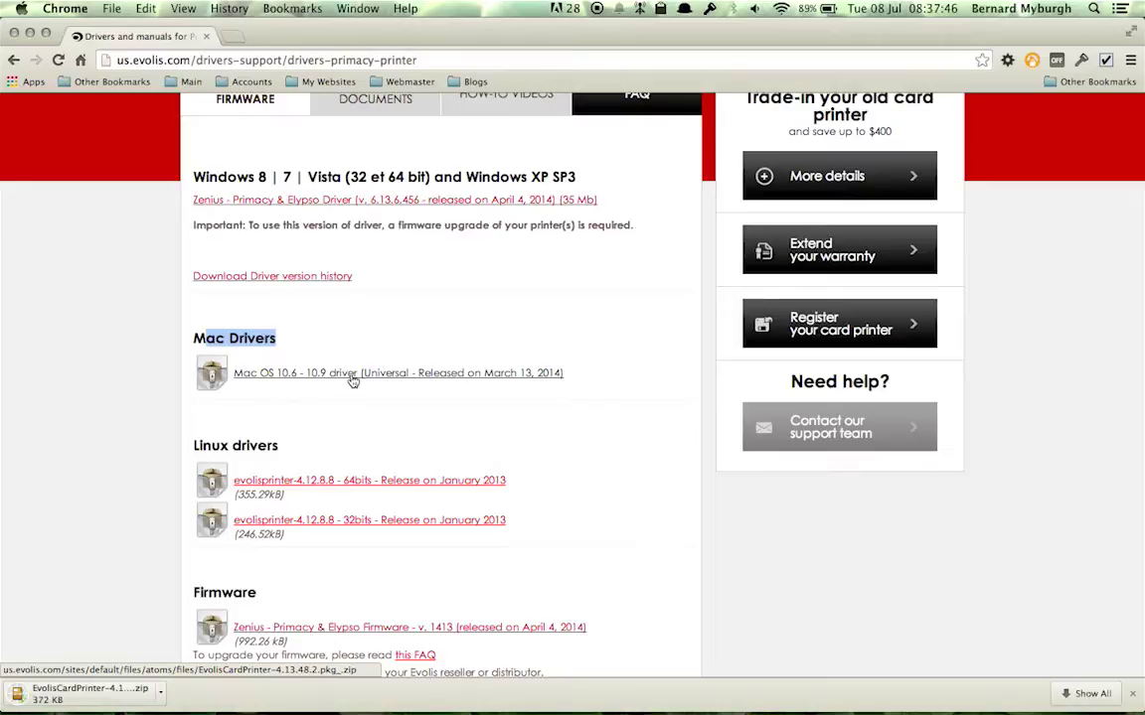
Move EvolisCardPrinter-4.13.48.2.pkg_.zip from Downloads to the Desktop and select it there.
{"action": "left_click", "coordinate": [159, 689]}
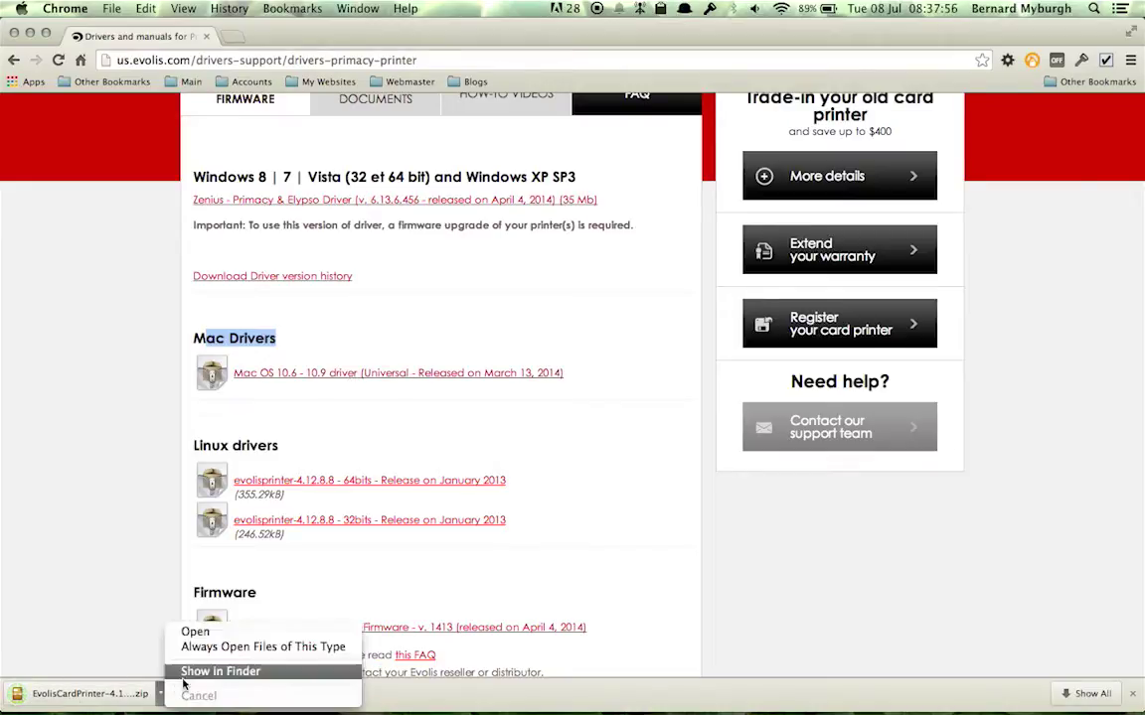
{"action": "left_click", "coordinate": [209, 672]}
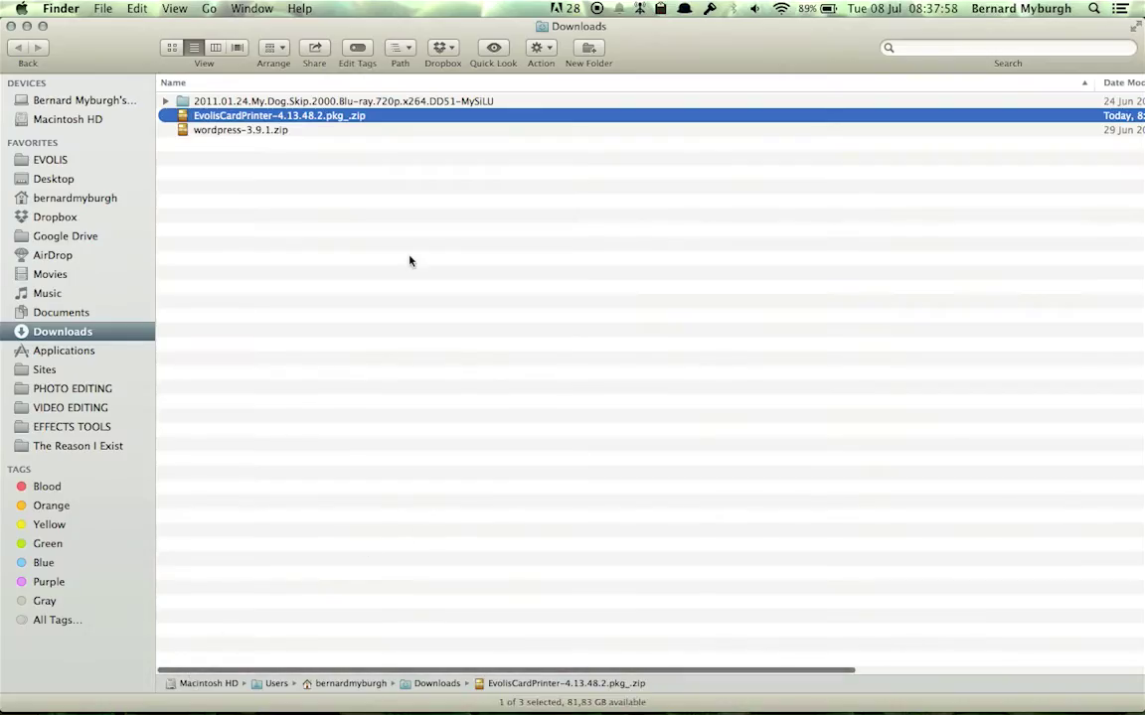
{"action": "left_click_drag", "start_coordinate": [258, 123], "coordinate": [62, 181]}
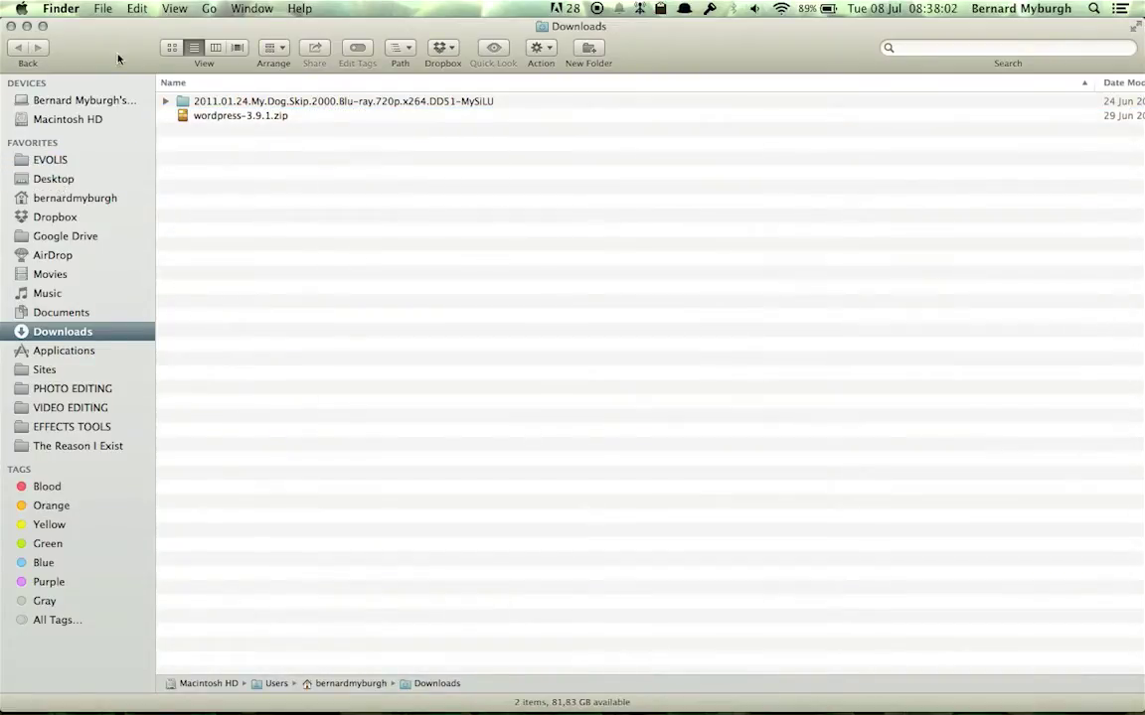
{"action": "key", "text": "super+Tab"}
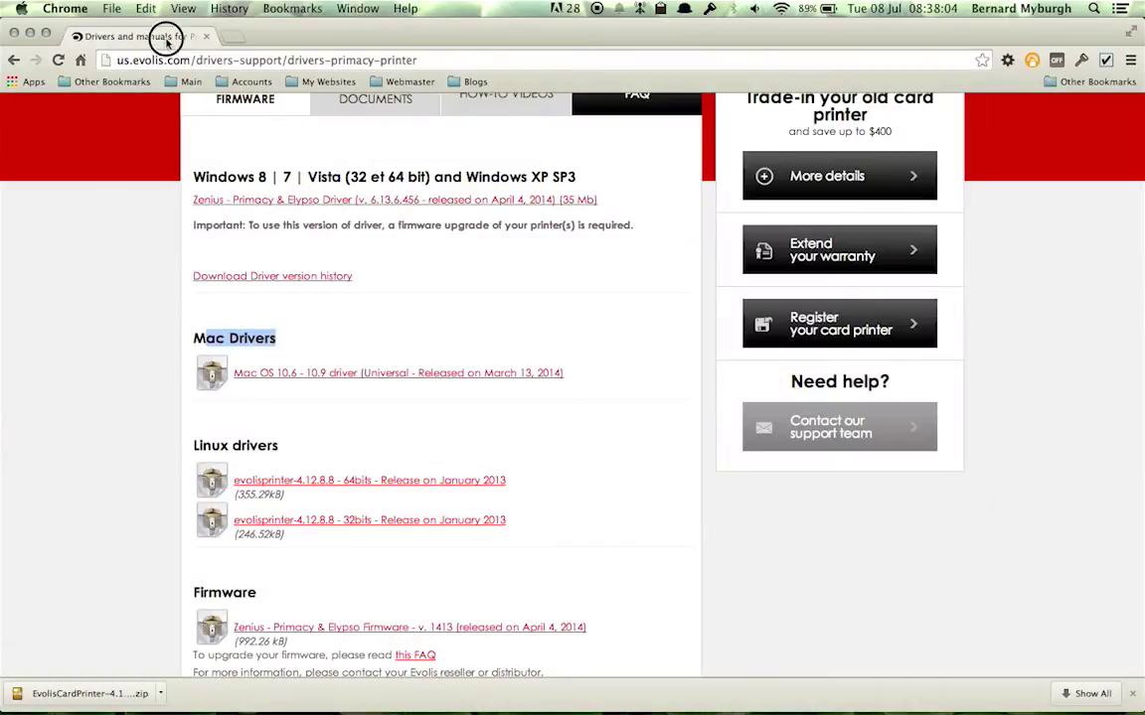
{"action": "key", "text": "super+Tab"}
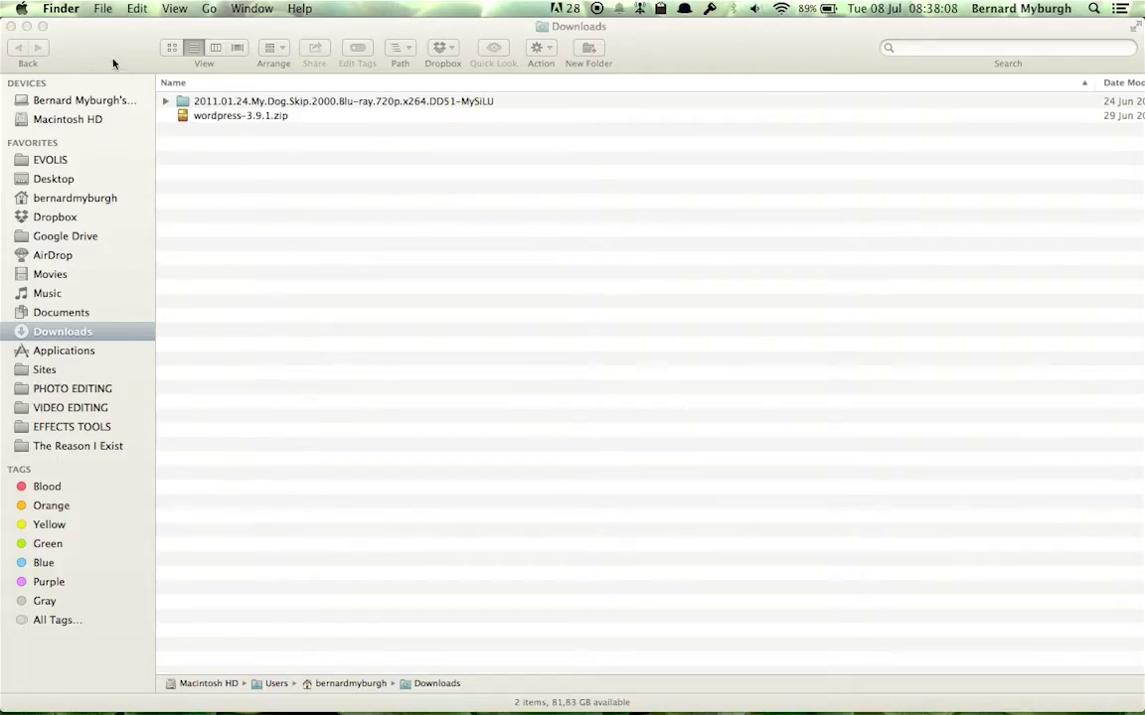
{"action": "key", "text": "super+w"}
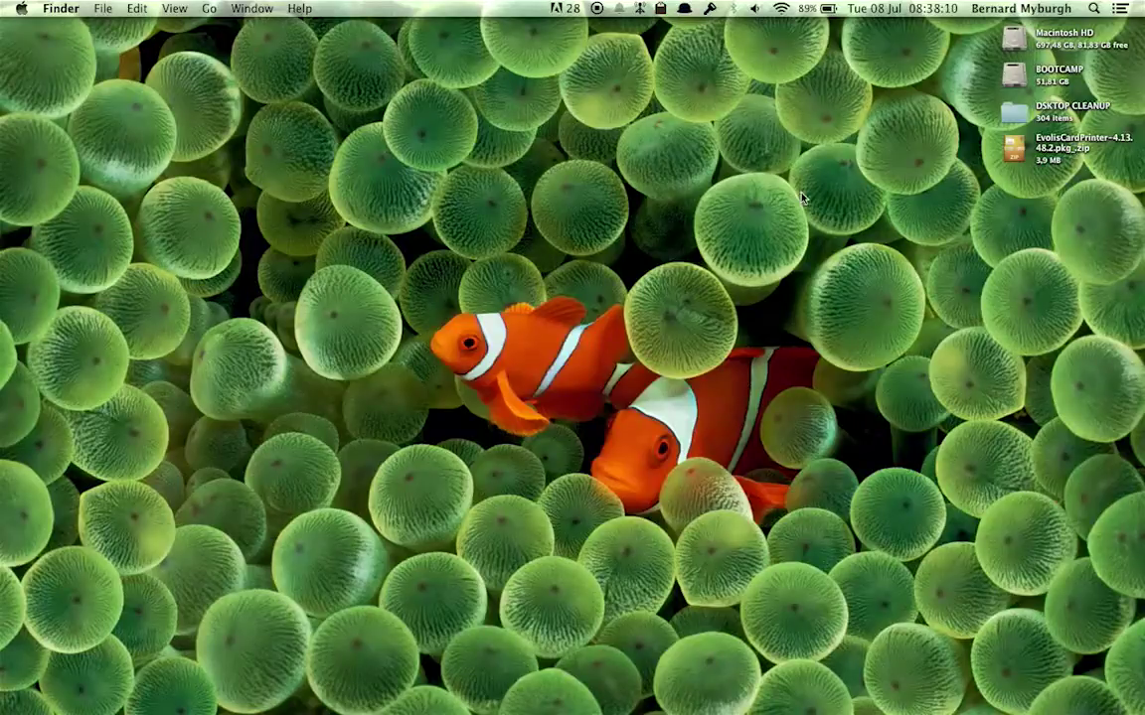
{"action": "left_click", "coordinate": [1023, 151]}
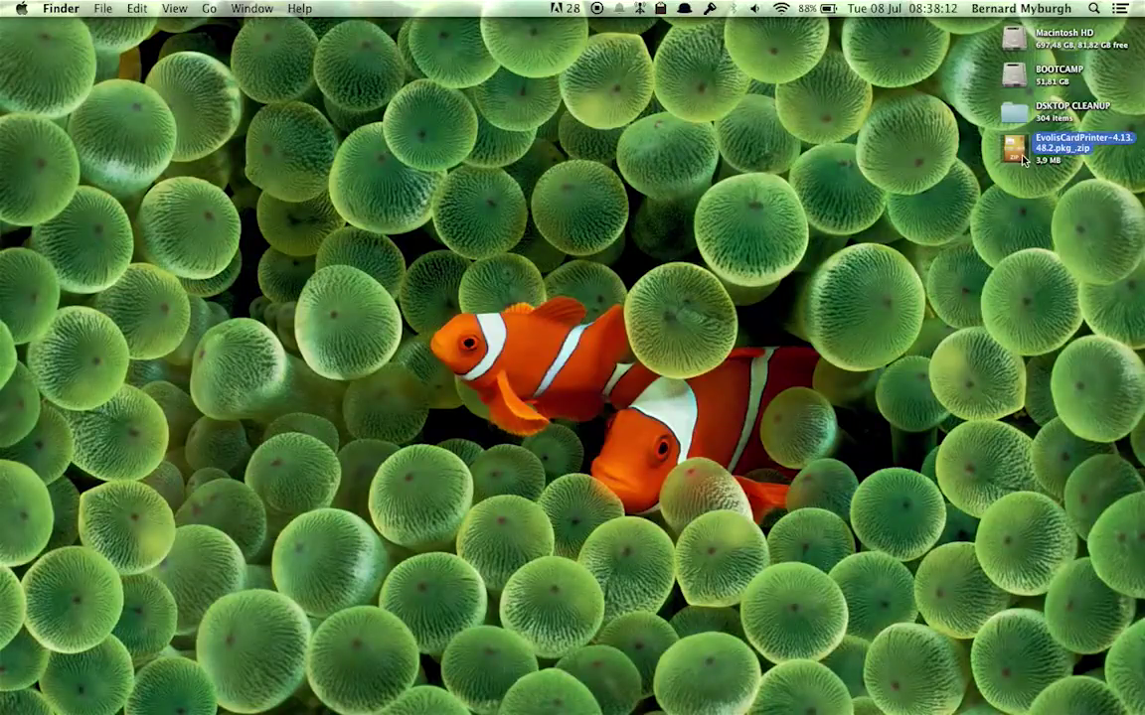
Unzip EvolisCardPrinter-4.13.48.2.pkg and open it from its context menu despite the unidentified-developer warning.
{"action": "double_click", "coordinate": [1023, 151]}
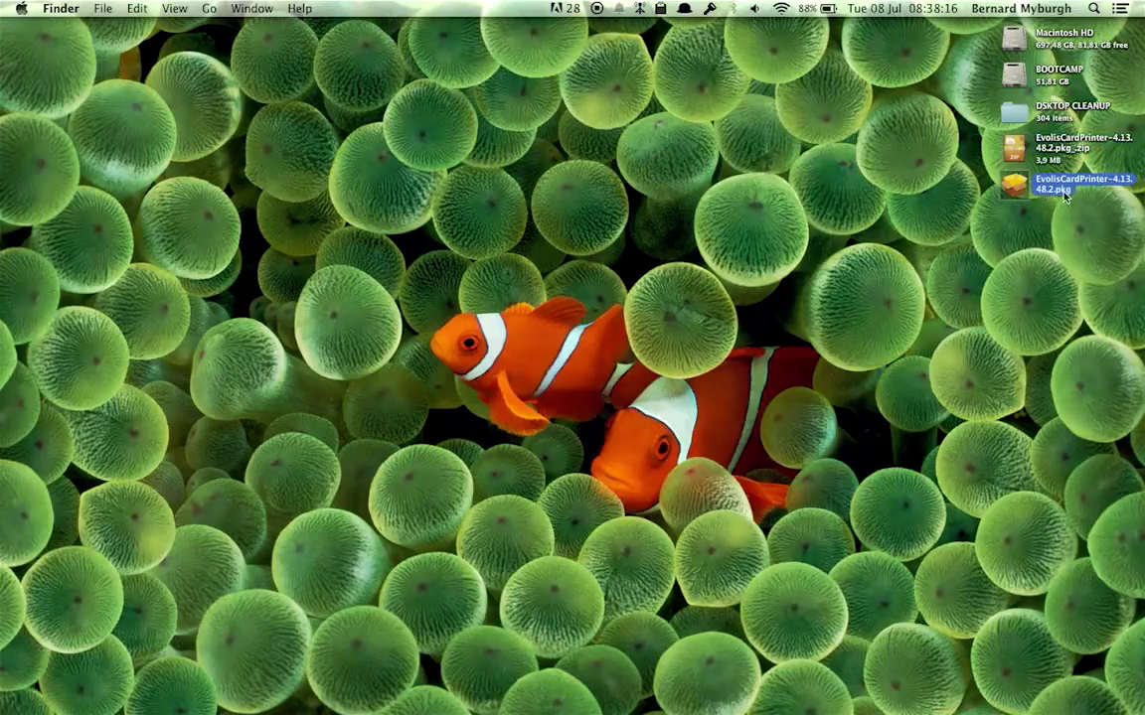
{"action": "double_click", "coordinate": [1028, 196]}
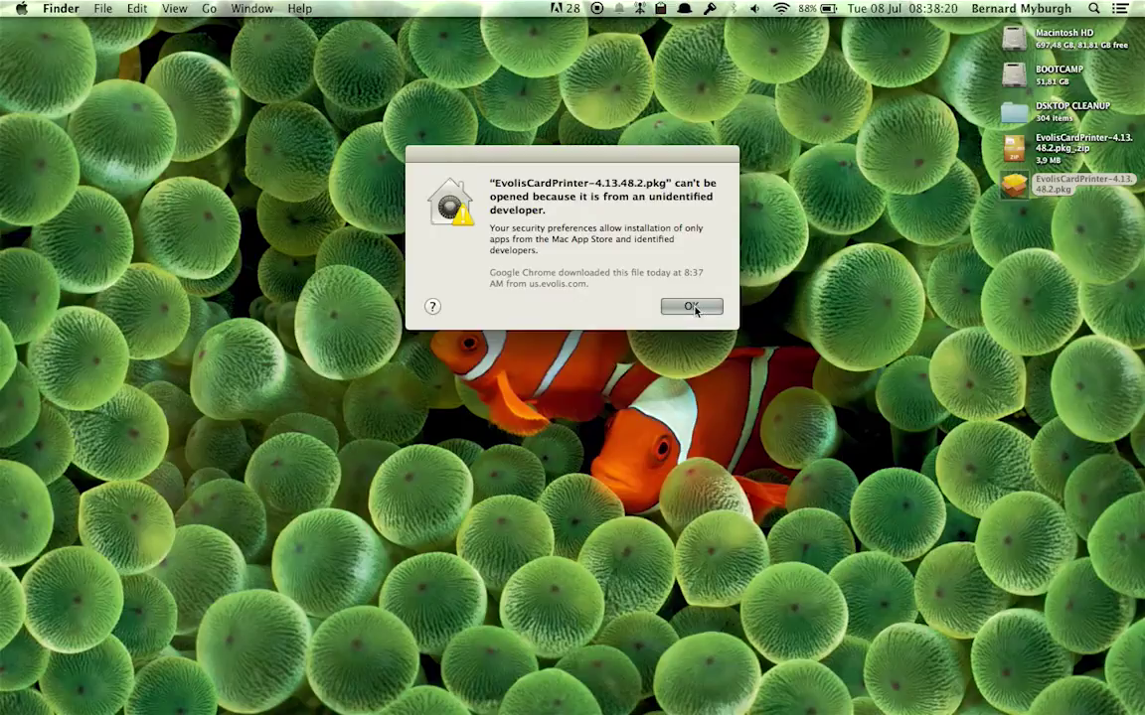
{"action": "left_click", "coordinate": [693, 307]}
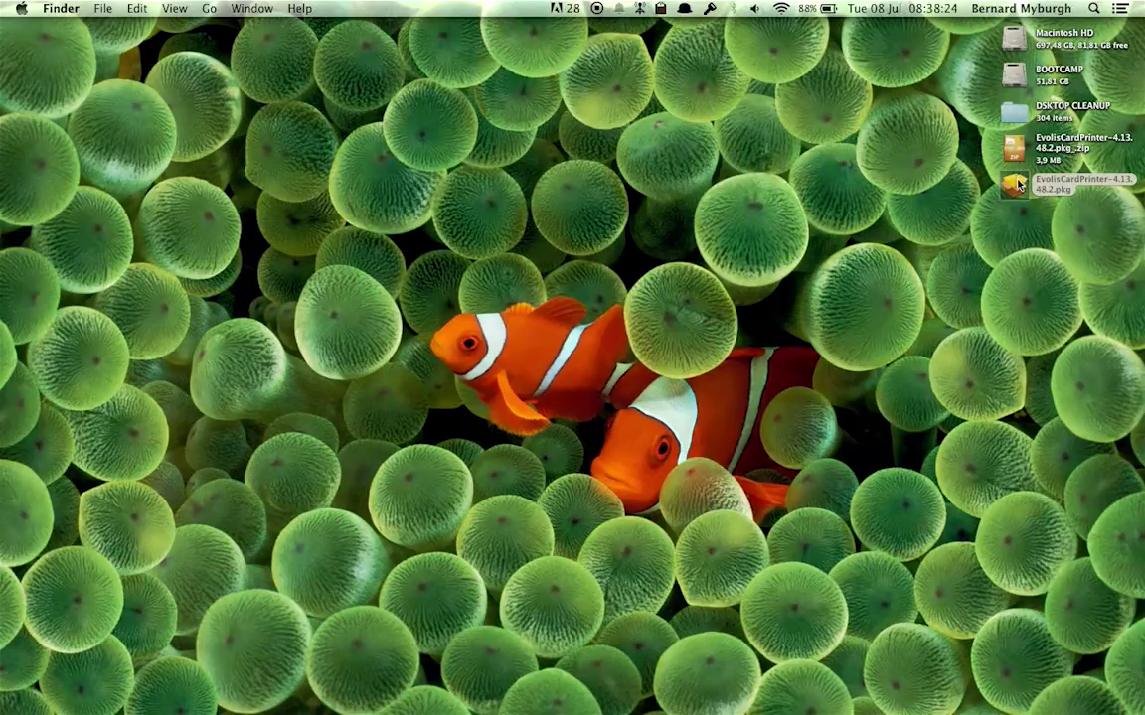
{"action": "right_click", "coordinate": [1019, 185]}
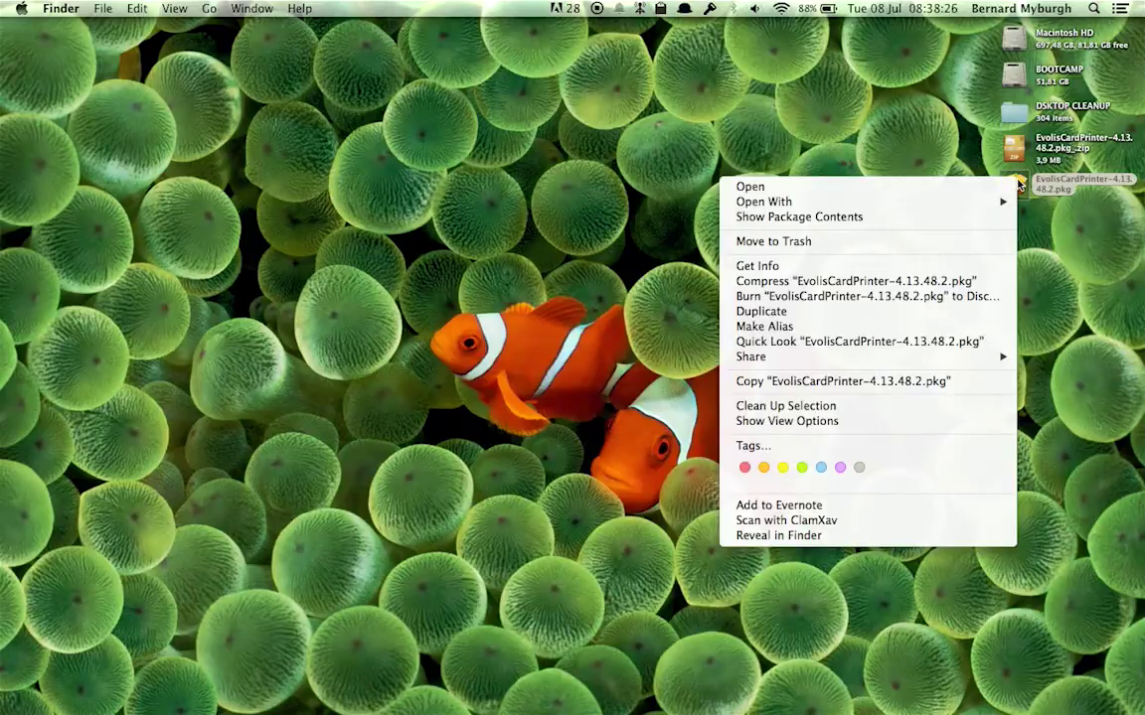
{"action": "left_click", "coordinate": [979, 186]}
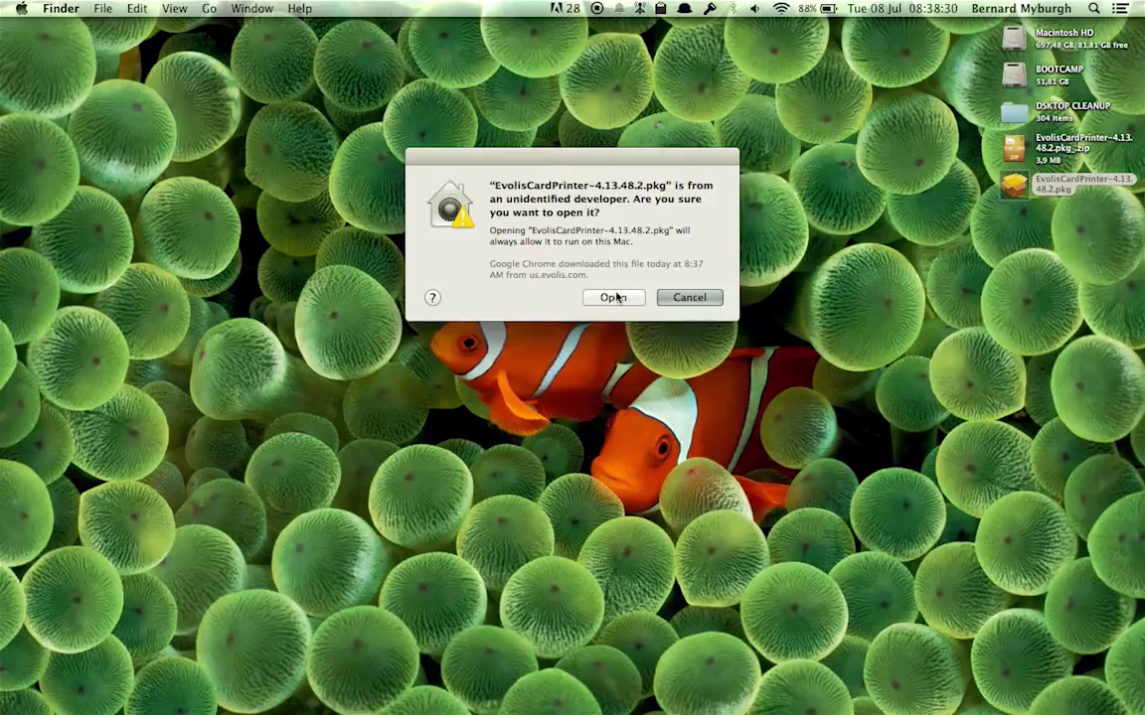
Confirm opening the unidentified-developer package, then relaunch the EvolisCardPrinter installer.
{"action": "left_click", "coordinate": [613, 297]}
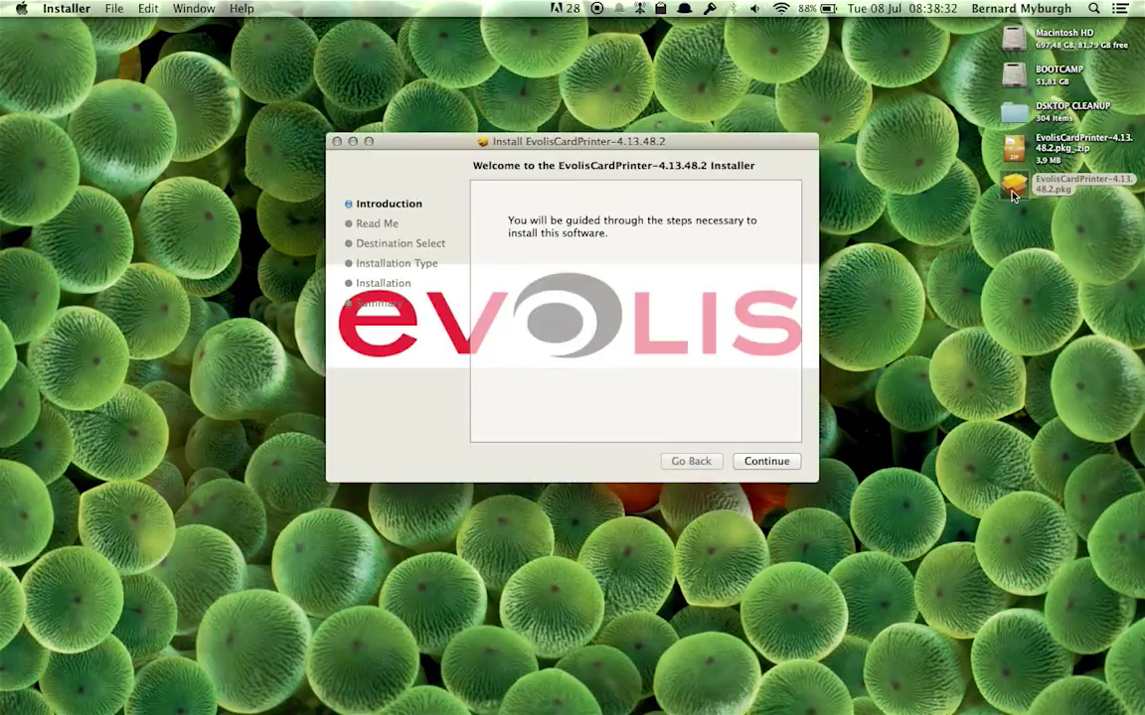
{"action": "left_click", "coordinate": [336, 142]}
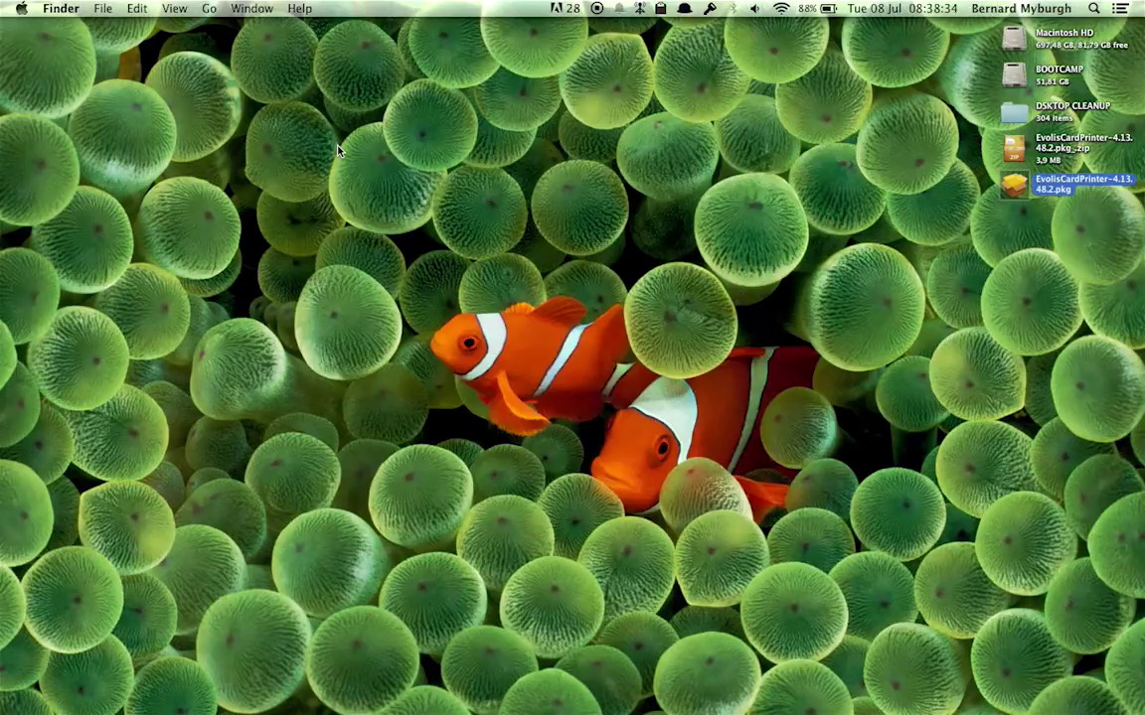
{"action": "right_click", "coordinate": [1018, 186]}
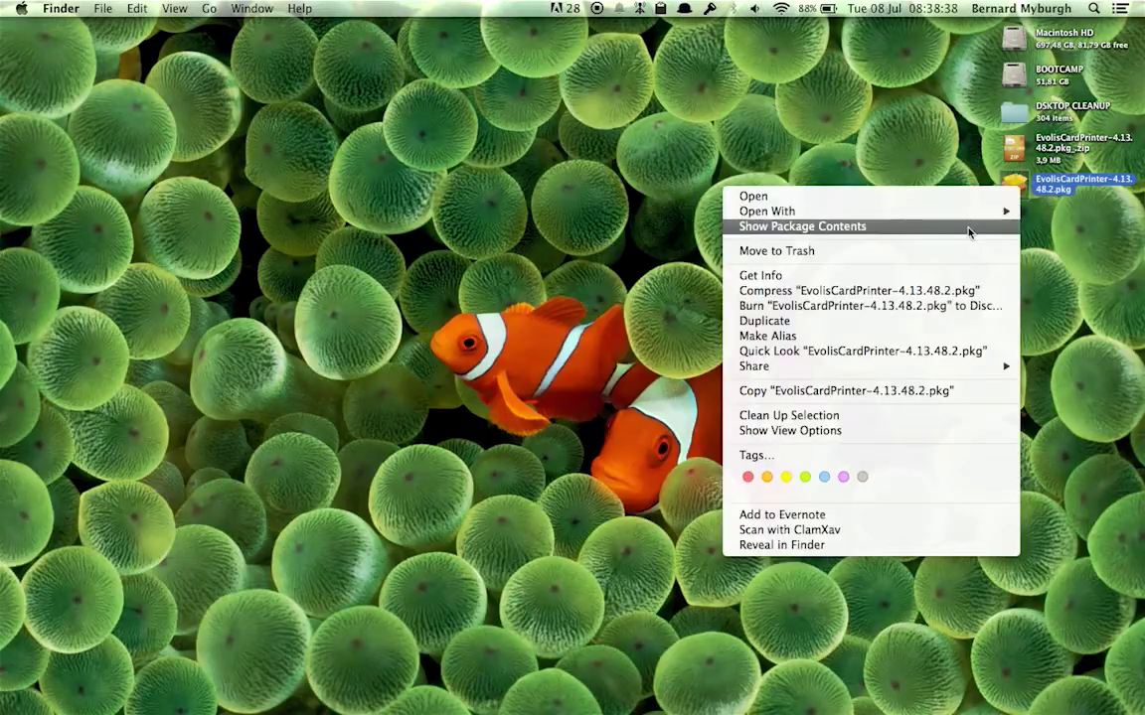
{"action": "left_click", "coordinate": [963, 197]}
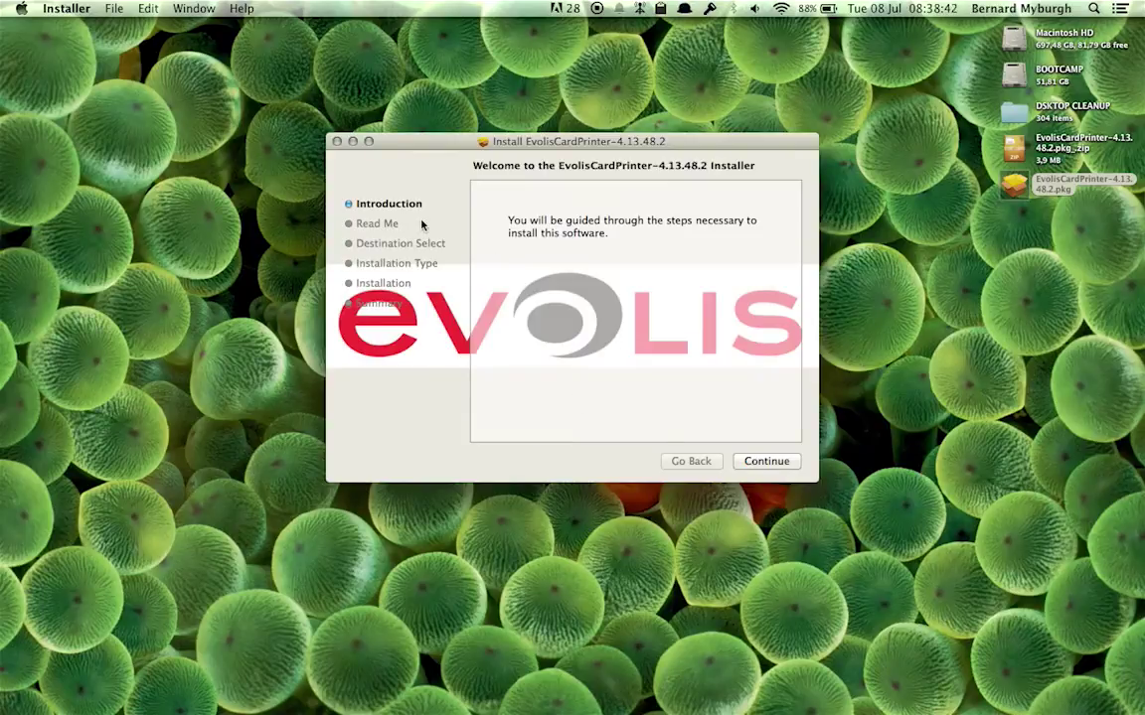
Install EvolisCardPrinter-4.13.48.2 using the admin password and close the installer after success.
{"action": "left_click", "coordinate": [765, 462]}
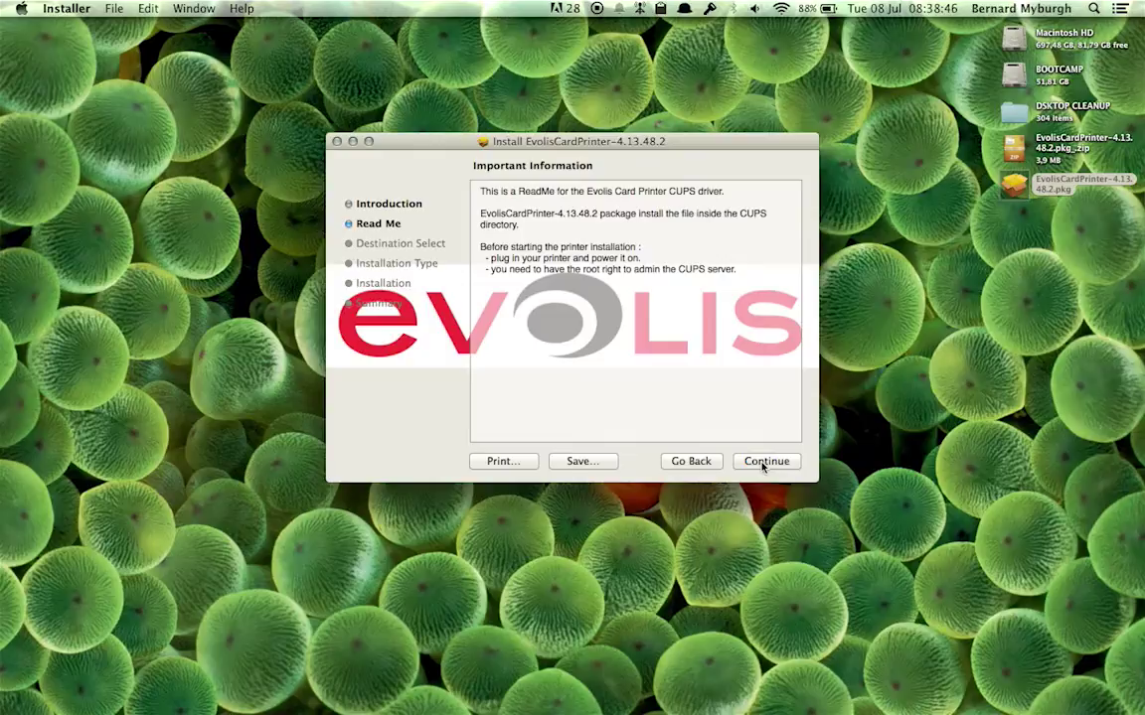
{"action": "left_click", "coordinate": [765, 462]}
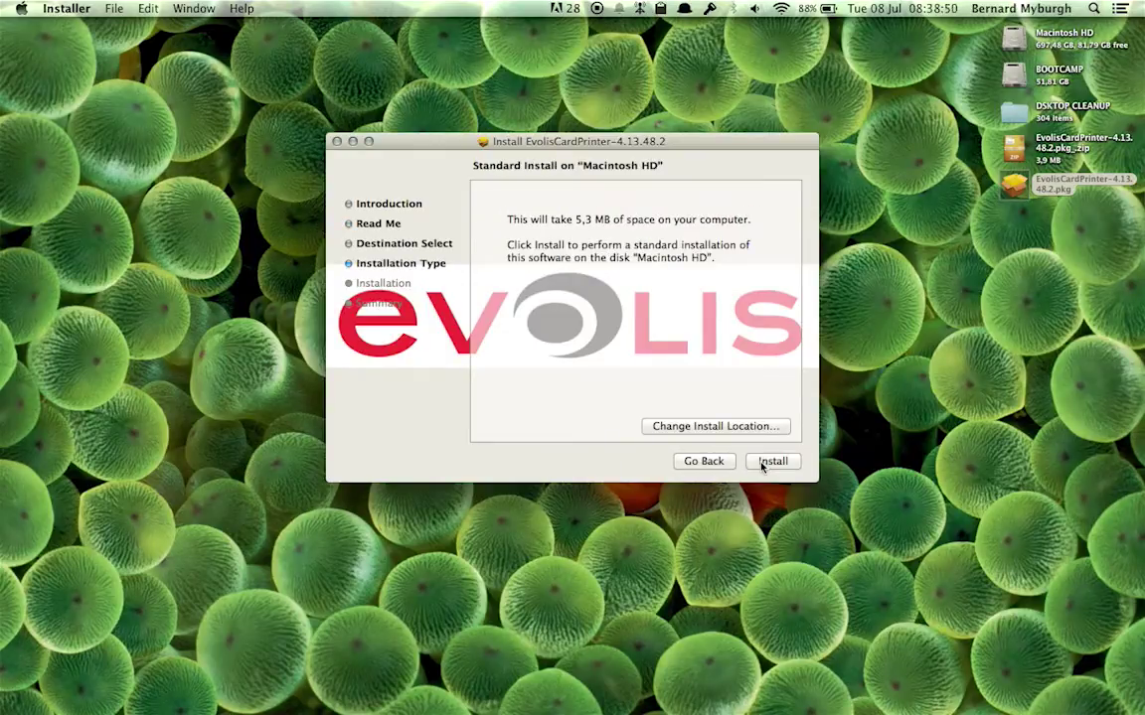
{"action": "left_click", "coordinate": [762, 464]}
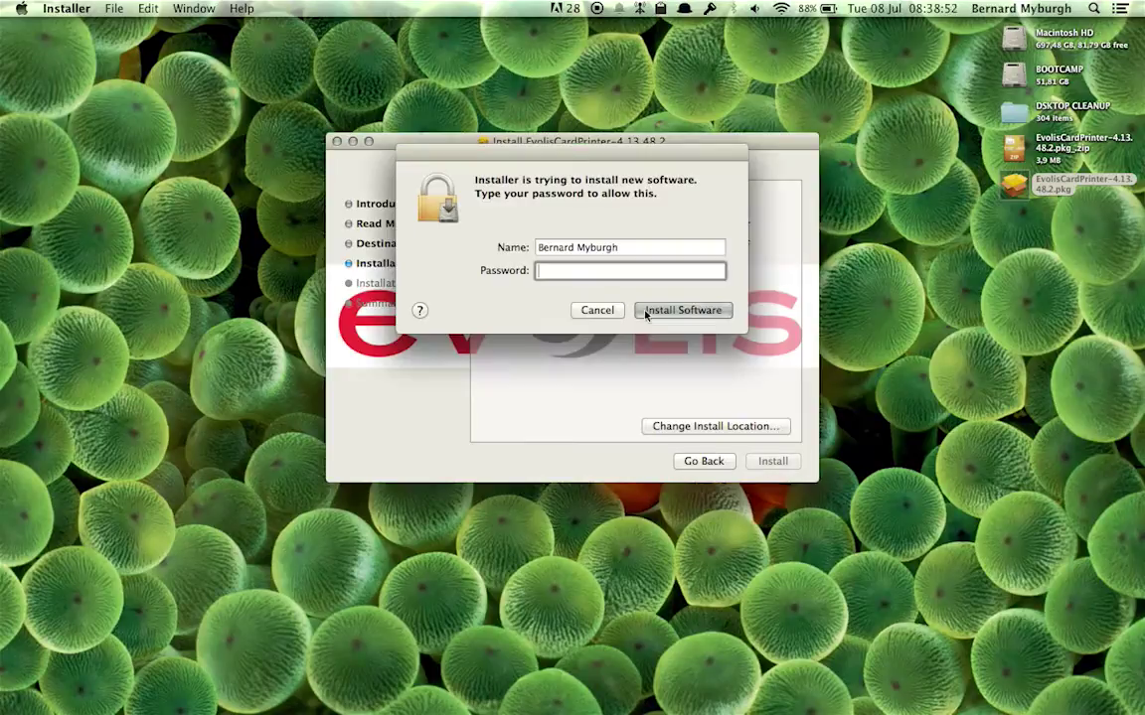
{"action": "type", "text": "•••••••••••••"}
{"action": "left_click", "coordinate": [686, 310]}
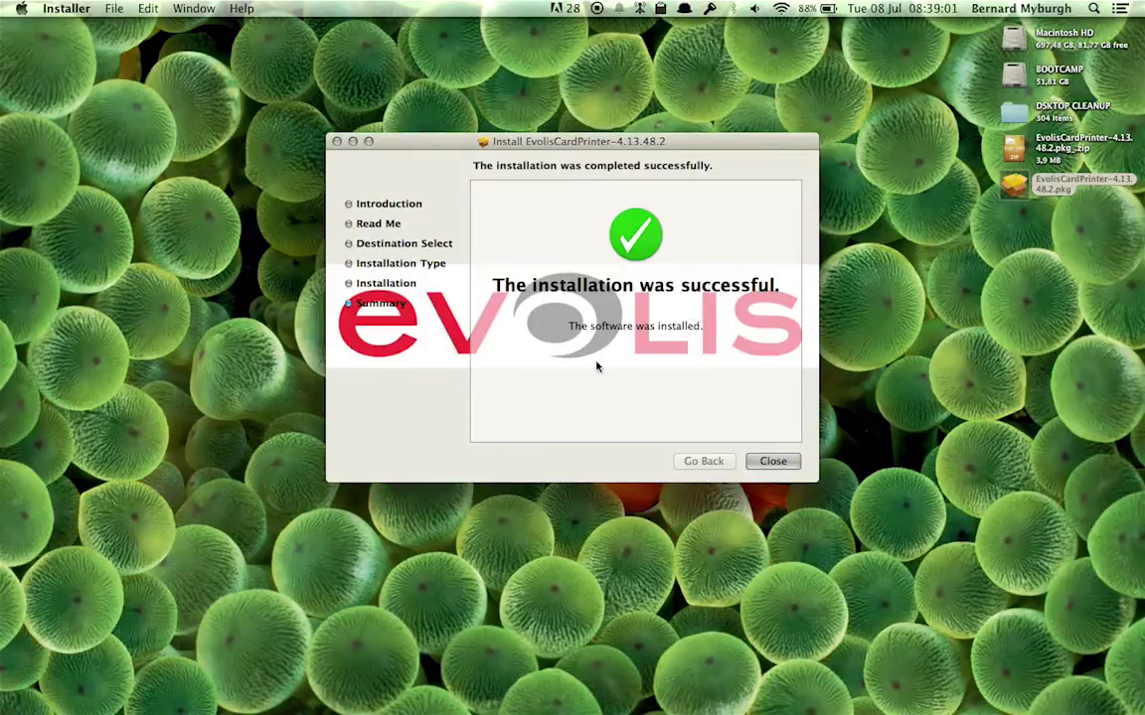
{"action": "left_click", "coordinate": [769, 461]}
Move the EvolisCardPrinter .zip and .pkg from the desktop to the Trash.
{"action": "left_click", "coordinate": [767, 336]}
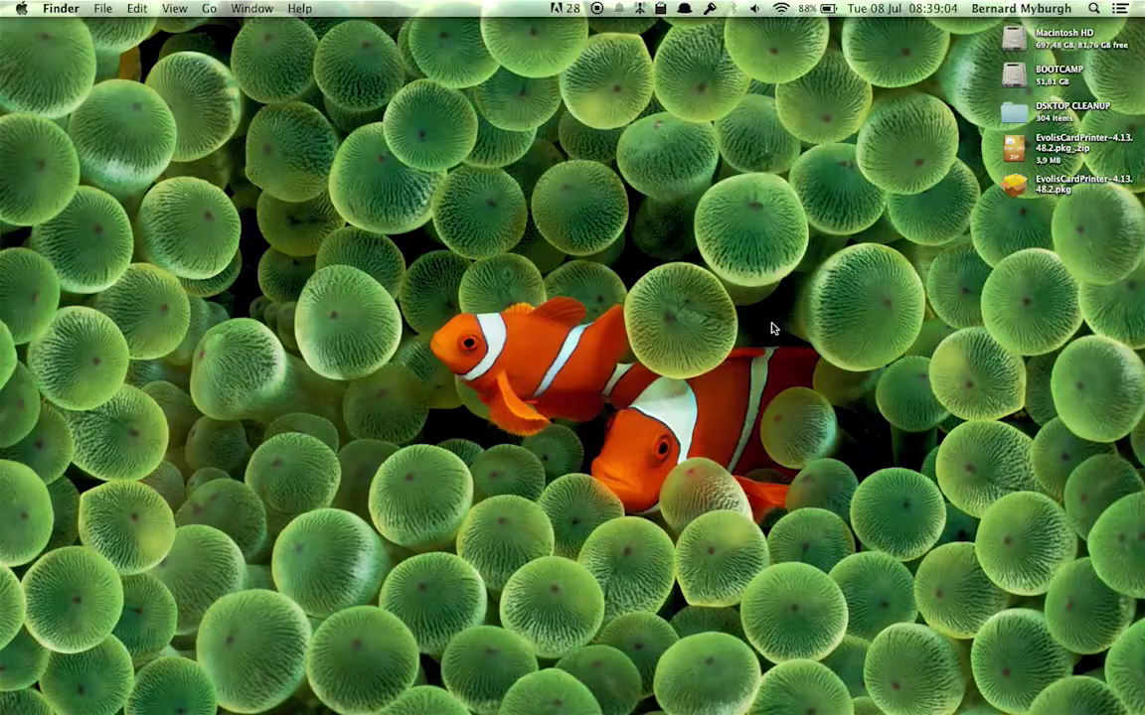
{"action": "left_click", "coordinate": [997, 166]}
{"action": "left_click_drag", "start_coordinate": [998, 166], "coordinate": [885, 198]}
{"action": "key", "text": "super+BackSpace"}
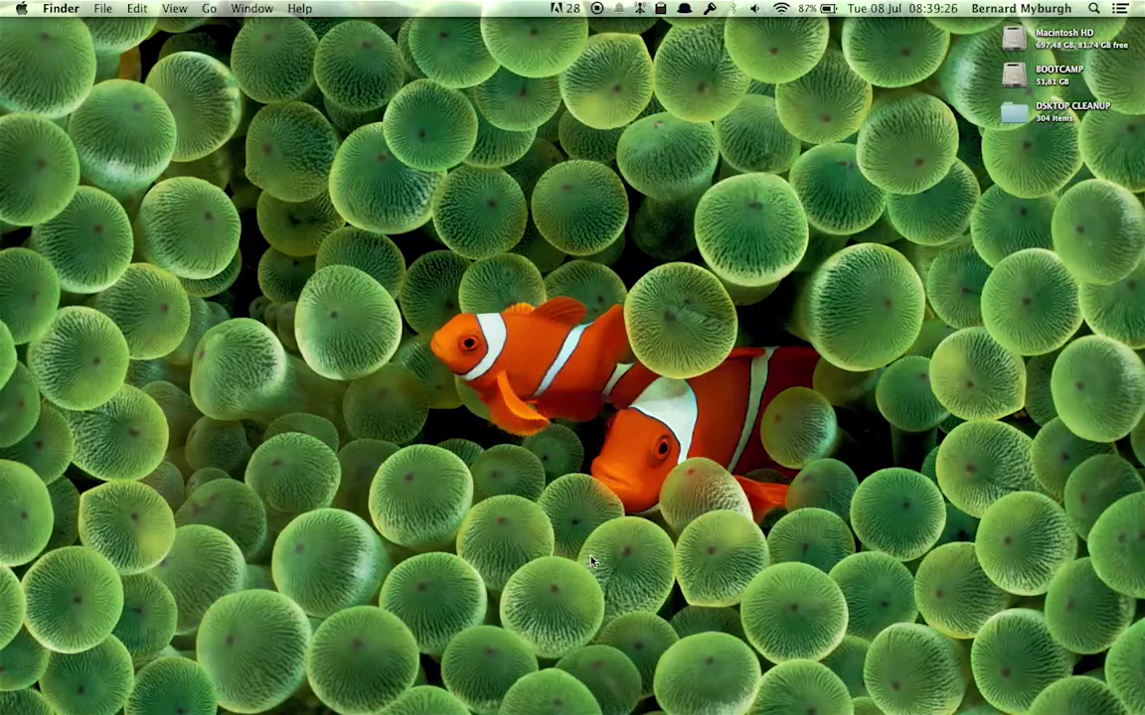
Search Spotlight for 'printer', then replace the query with 'system'.
{"action": "key", "text": "super+space"}
{"action": "key", "text": "Escape"}
{"action": "key", "text": "super+space"}
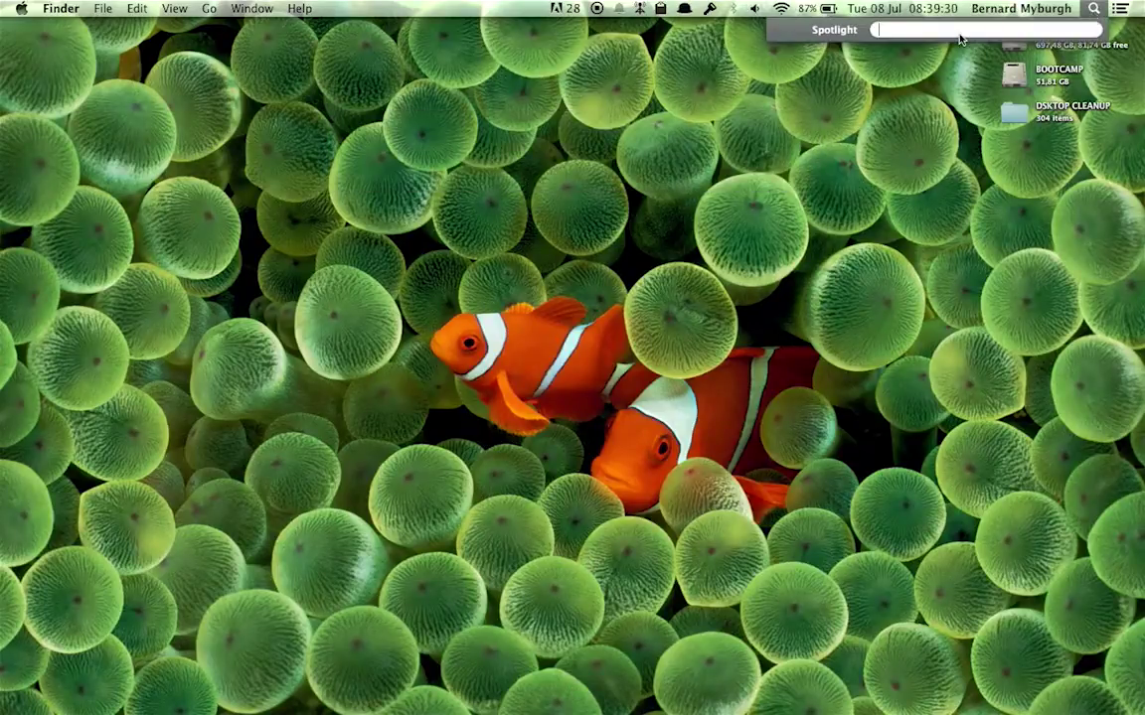
{"action": "type", "text": "printer"}
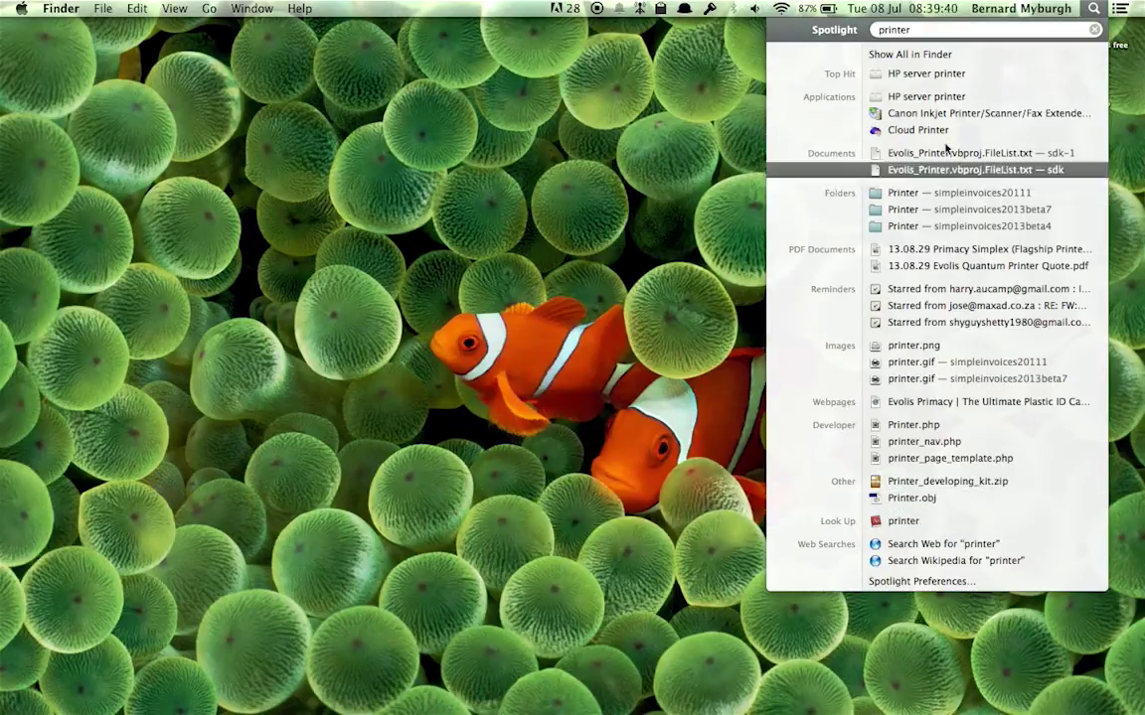
{"action": "double_click", "coordinate": [878, 31]}
{"action": "type", "text": "system"}
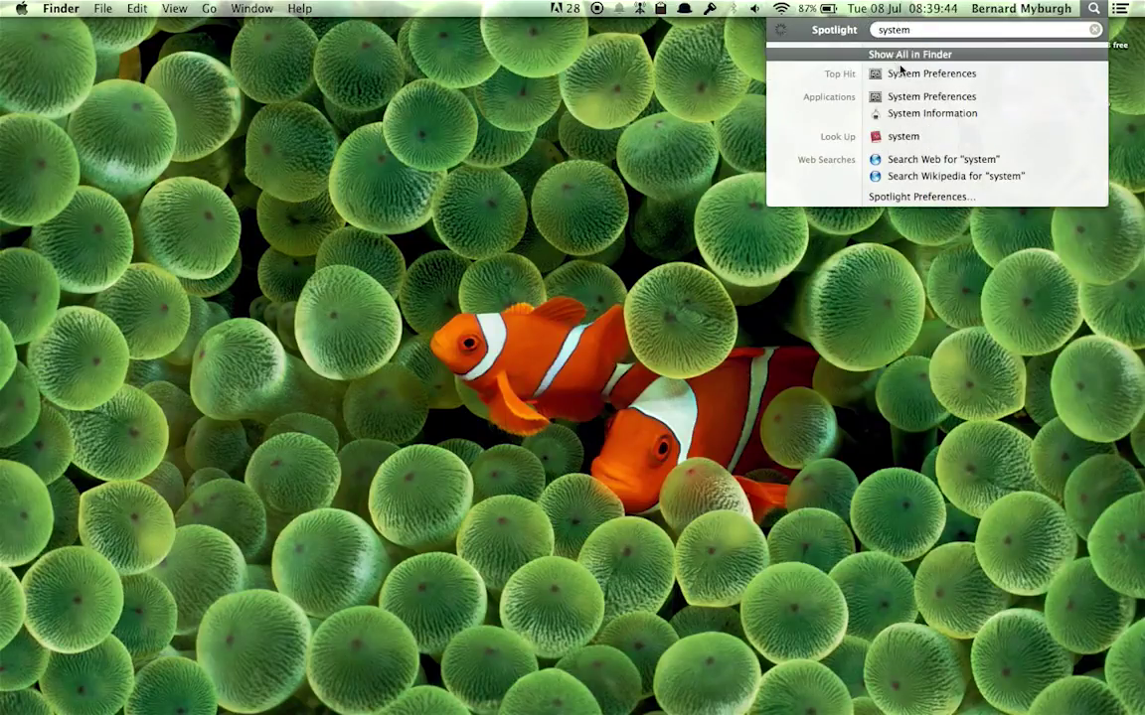
Open Printers & Scanners in System Preferences and delete the EVOLIS Primacy SAFA printer.
{"action": "left_click", "coordinate": [900, 72]}
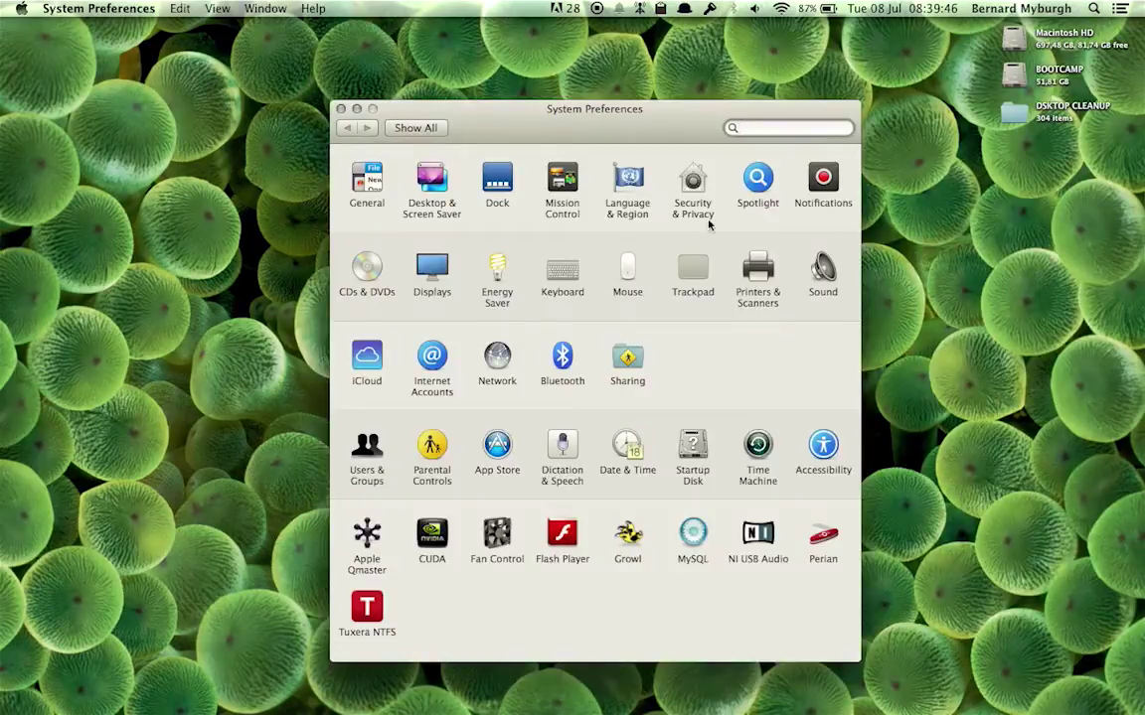
{"action": "left_click", "coordinate": [758, 271]}
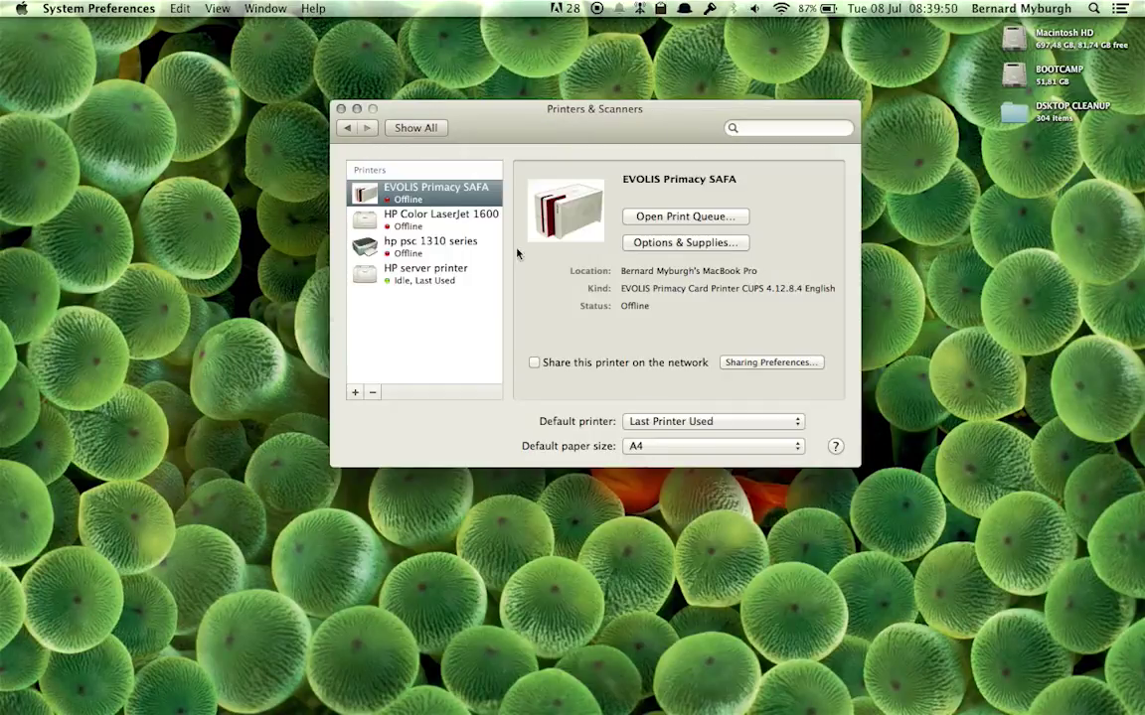
{"action": "left_click", "coordinate": [374, 393]}
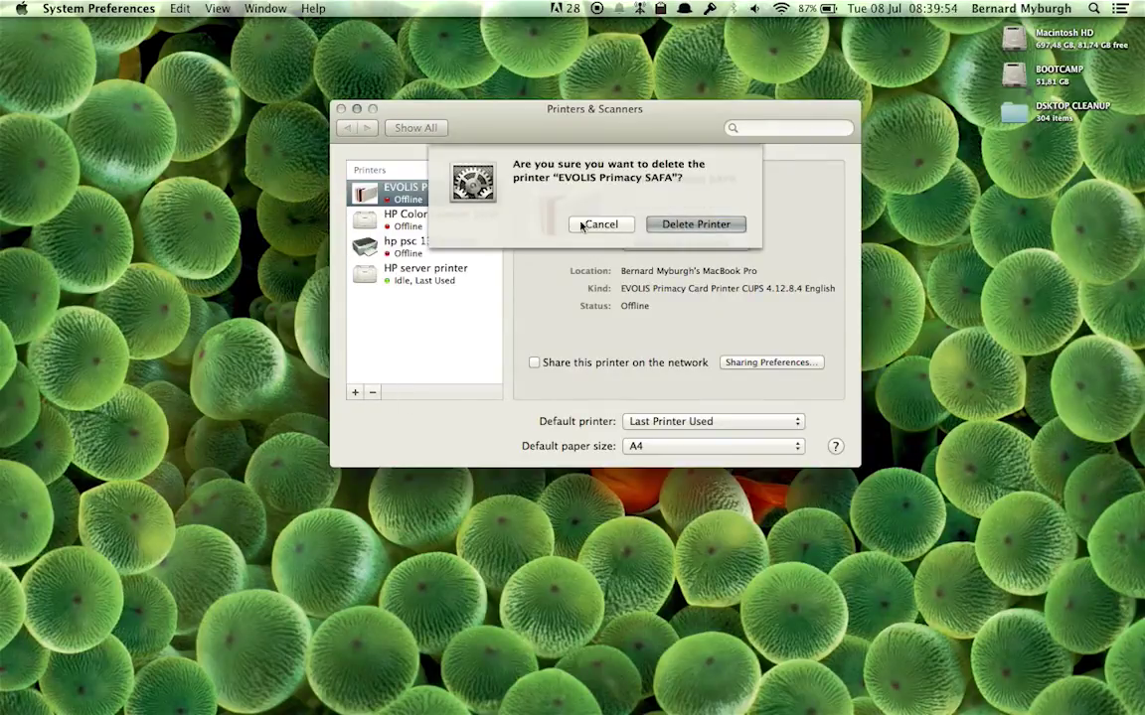
{"action": "left_click", "coordinate": [667, 224]}
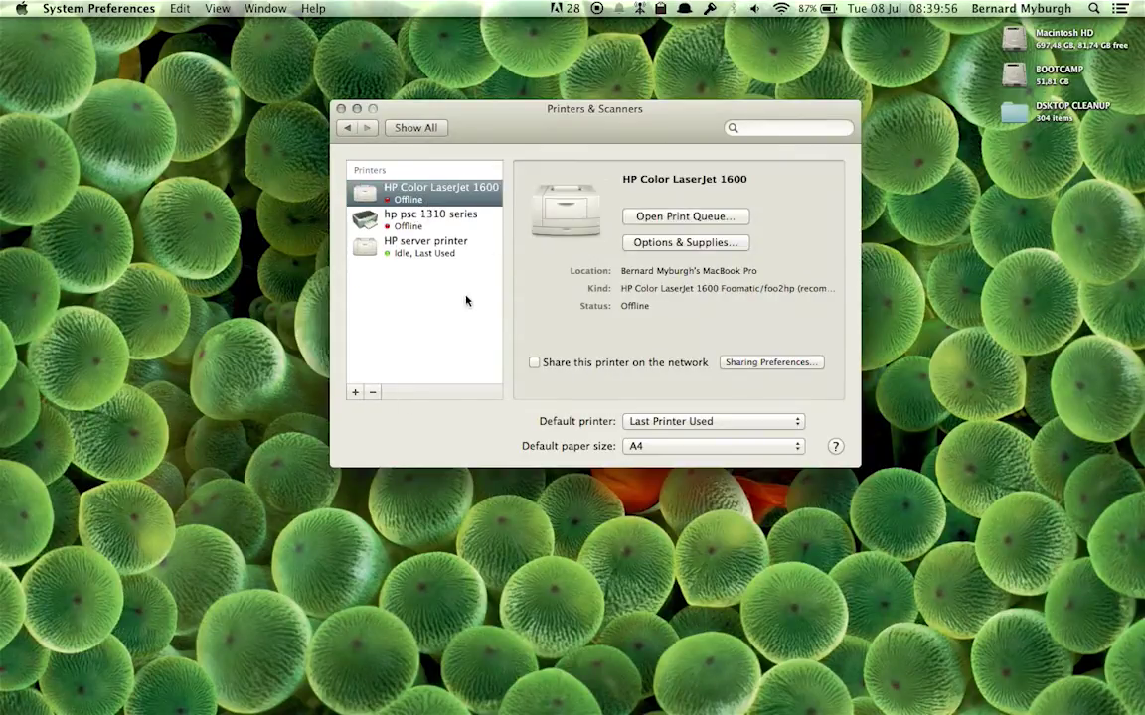
{"action": "left_click", "coordinate": [374, 236]}
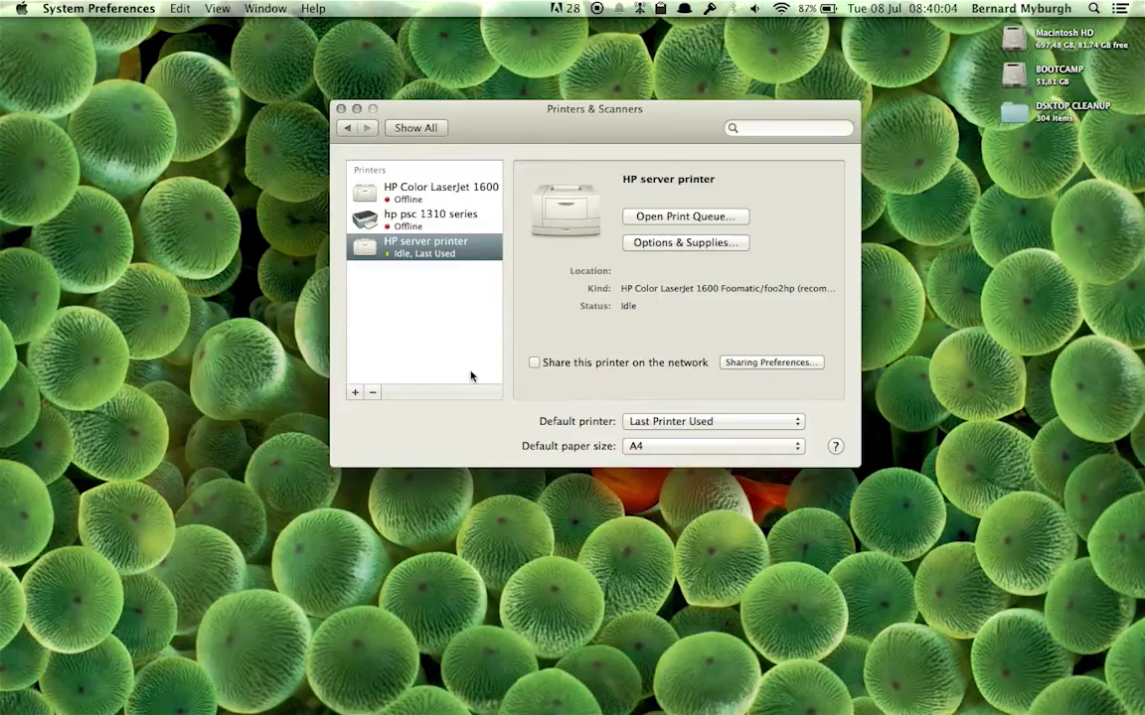
Add the USB EVOLIS Primacy printer and name it 'EVOLIS Primacy INSTALLATION DEMO'.
{"action": "left_click", "coordinate": [356, 393]}
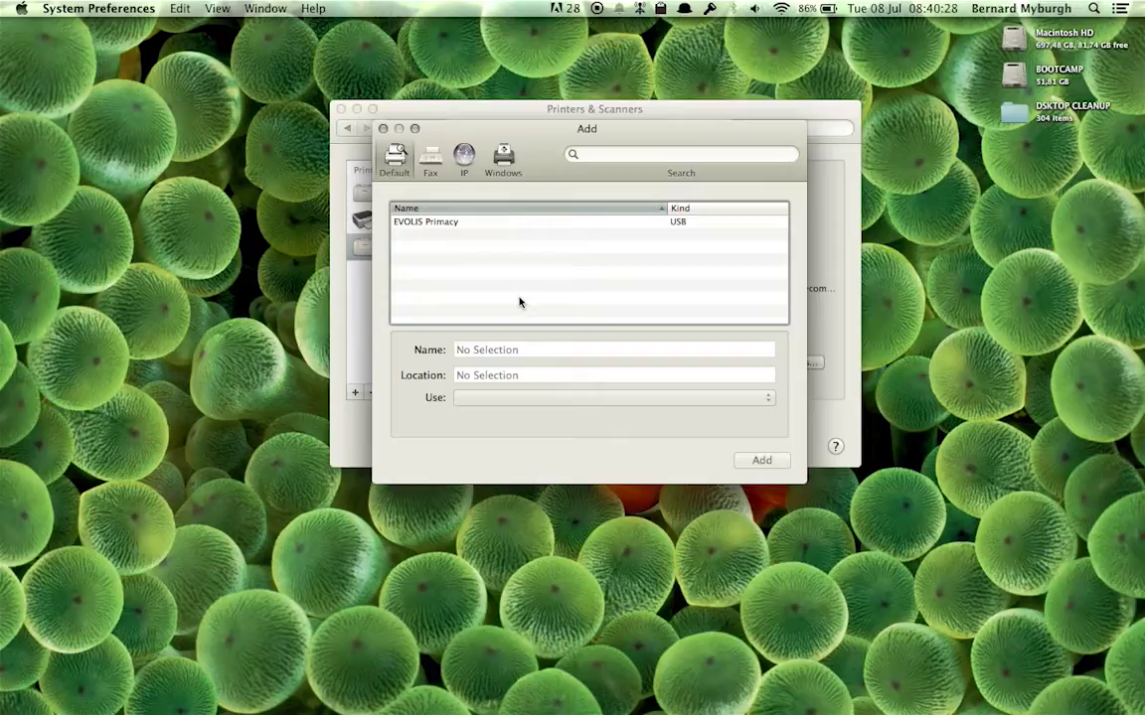
{"action": "left_click", "coordinate": [445, 226]}
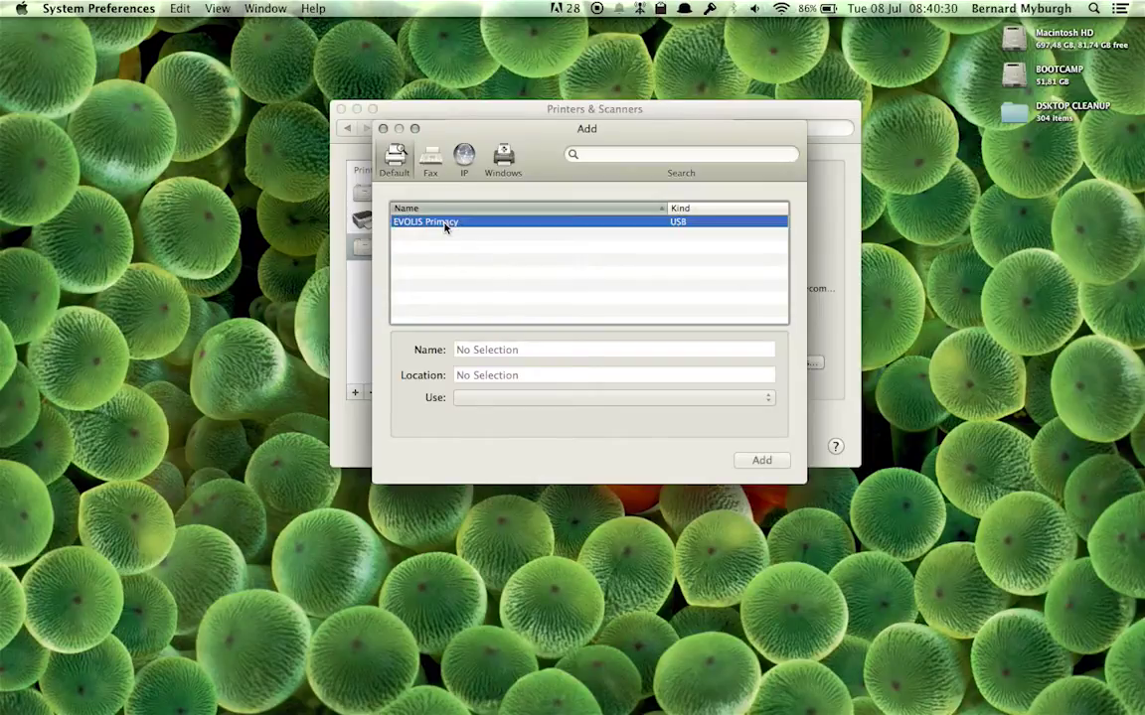
{"action": "left_click", "coordinate": [548, 349]}
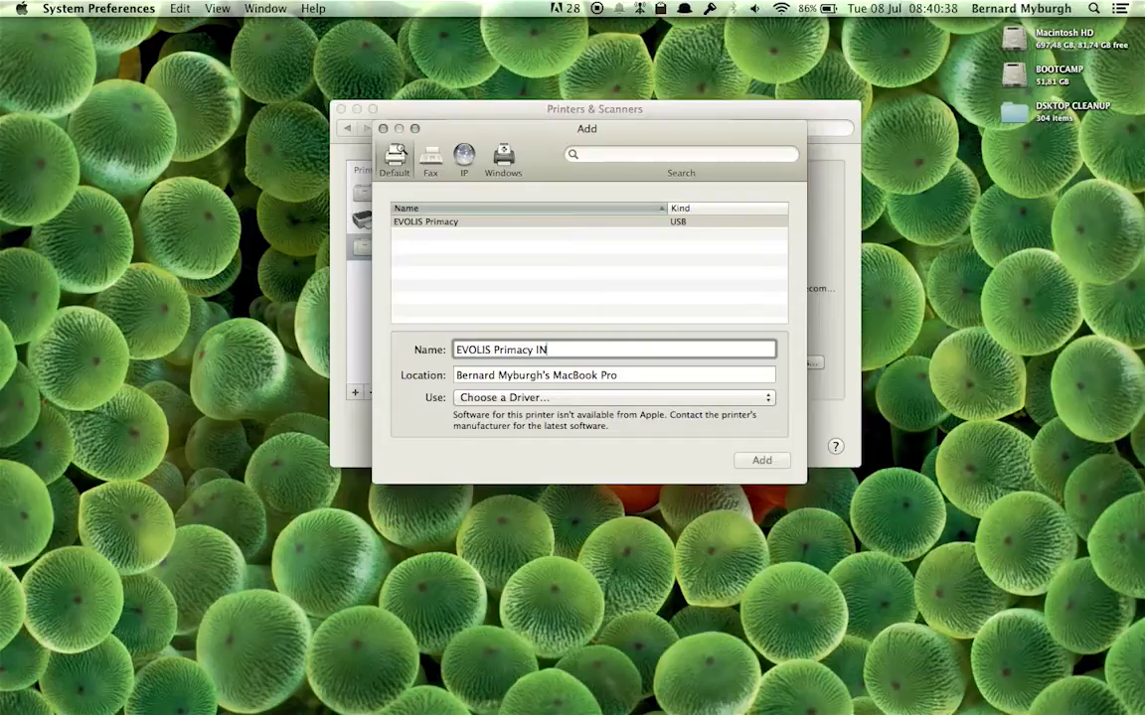
{"action": "type", "text": "ATION DEMO"}
Choose driver software manually, filtering for 'prim' and picking the EVOLIS Primacy English driver.
{"action": "left_click", "coordinate": [568, 396]}
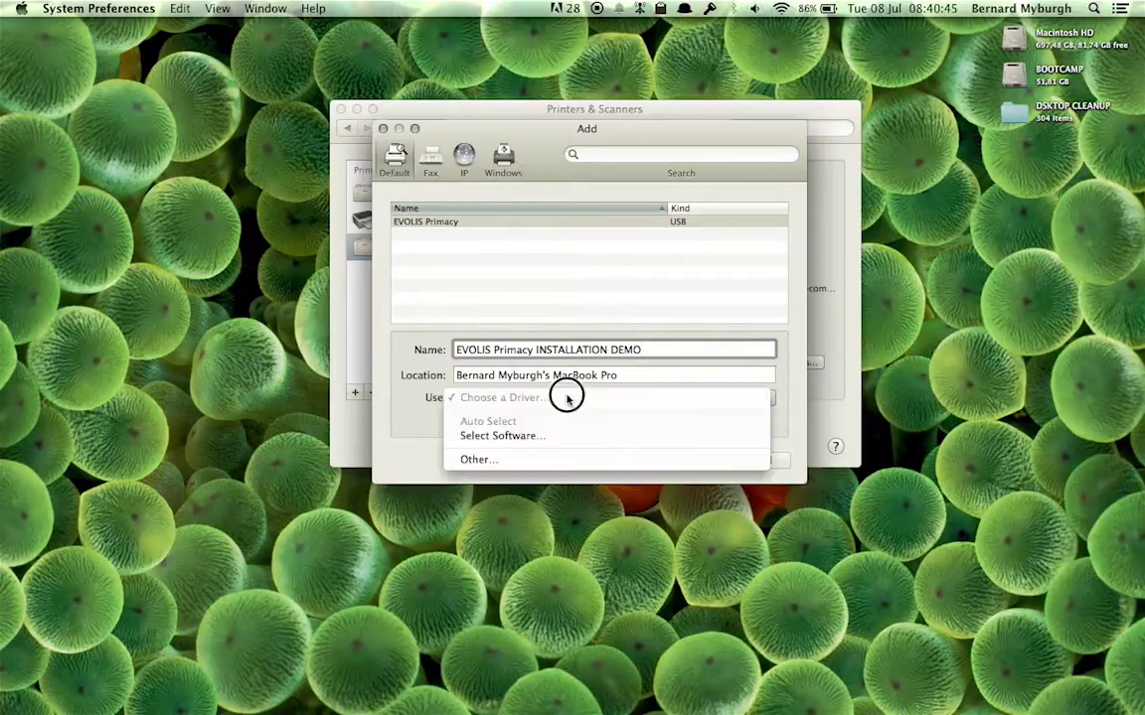
{"action": "left_click", "coordinate": [533, 435]}
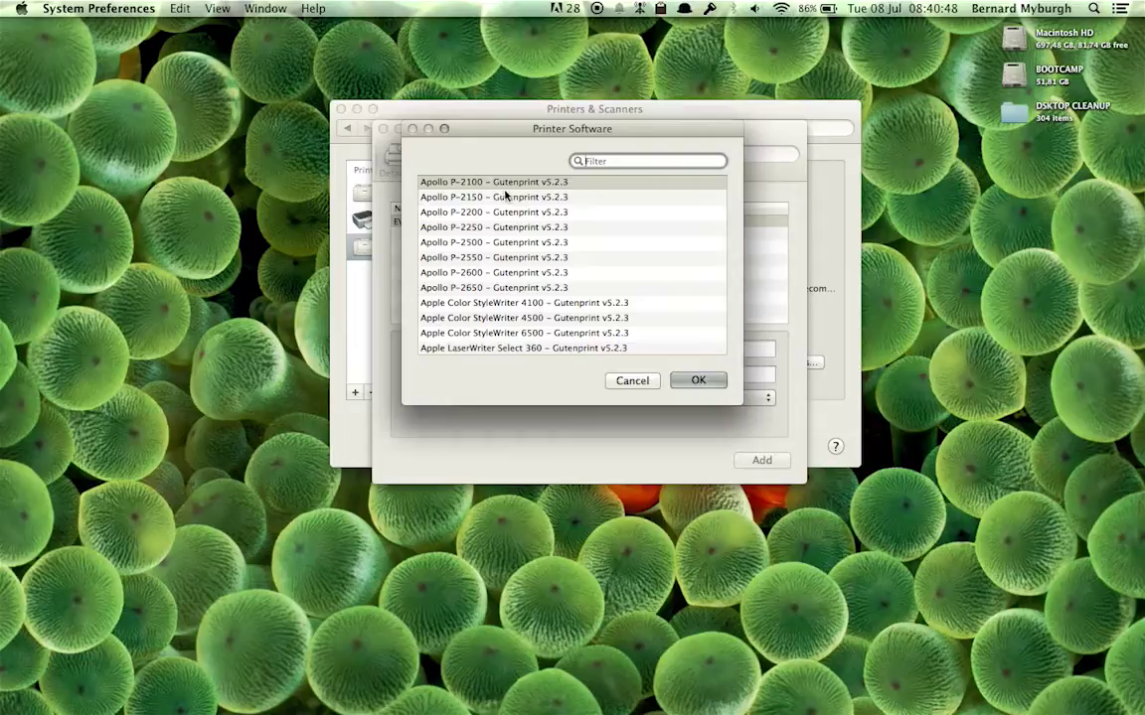
{"action": "left_click_drag", "start_coordinate": [514, 128], "coordinate": [513, 225]}
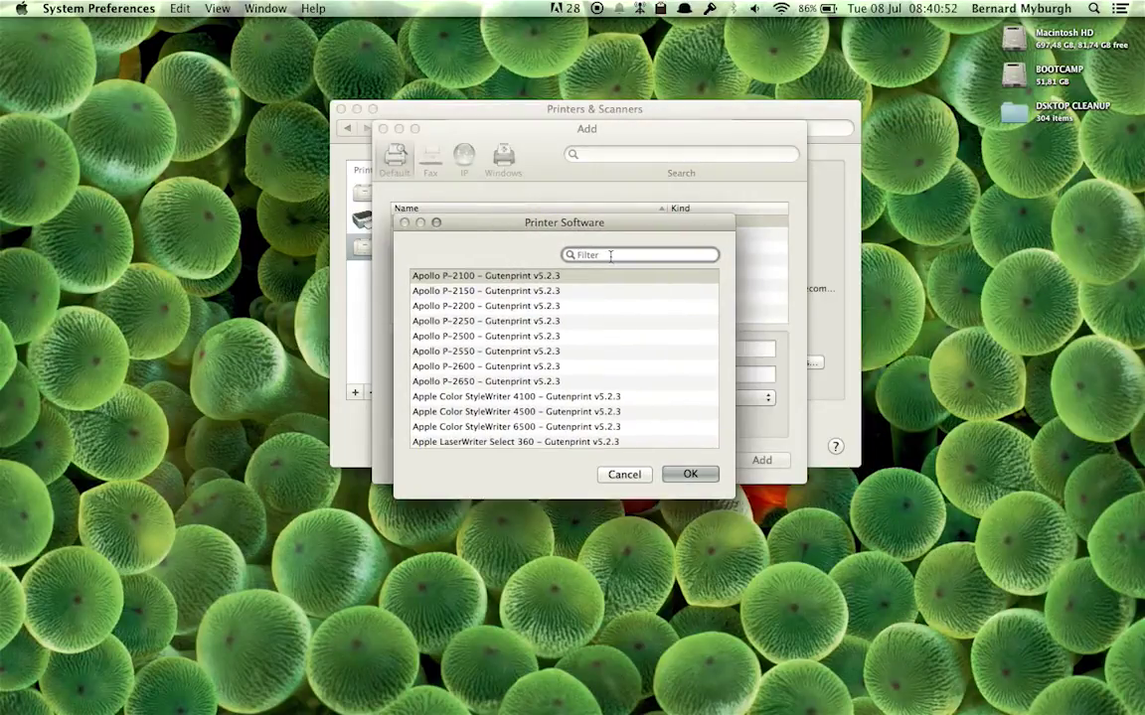
{"action": "type", "text": "prim"}
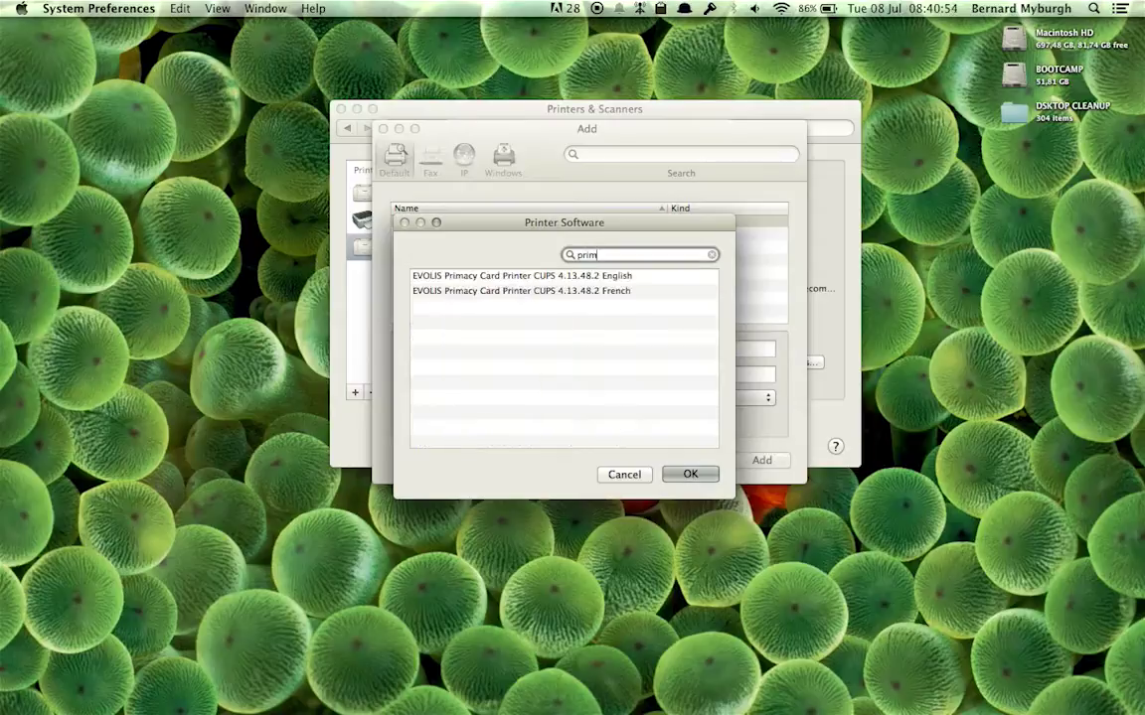
{"action": "left_click", "coordinate": [499, 279]}
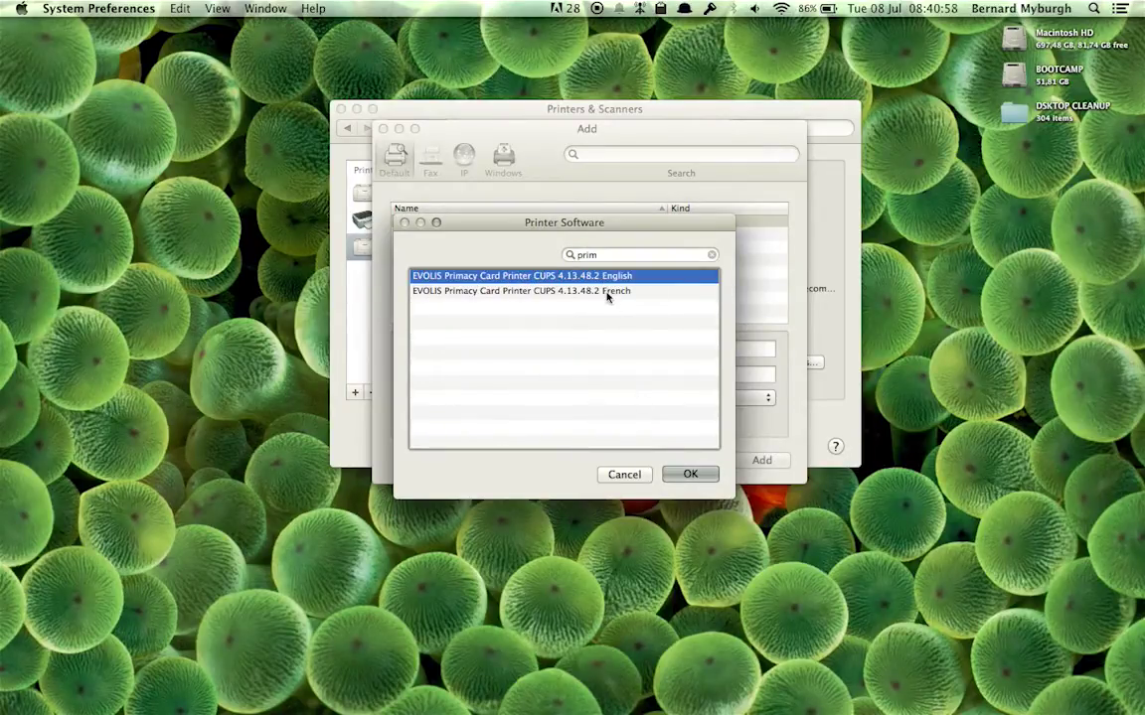
Briefly try the Zenius driver, then reselect EVOLIS Primacy Card Printer CUPS 4.13.48.2 English and confirm.
{"action": "left_click", "coordinate": [577, 255]}
{"action": "double_click", "coordinate": [581, 256]}
{"action": "type", "text": "zeniu"}
{"action": "left_click", "coordinate": [554, 275]}
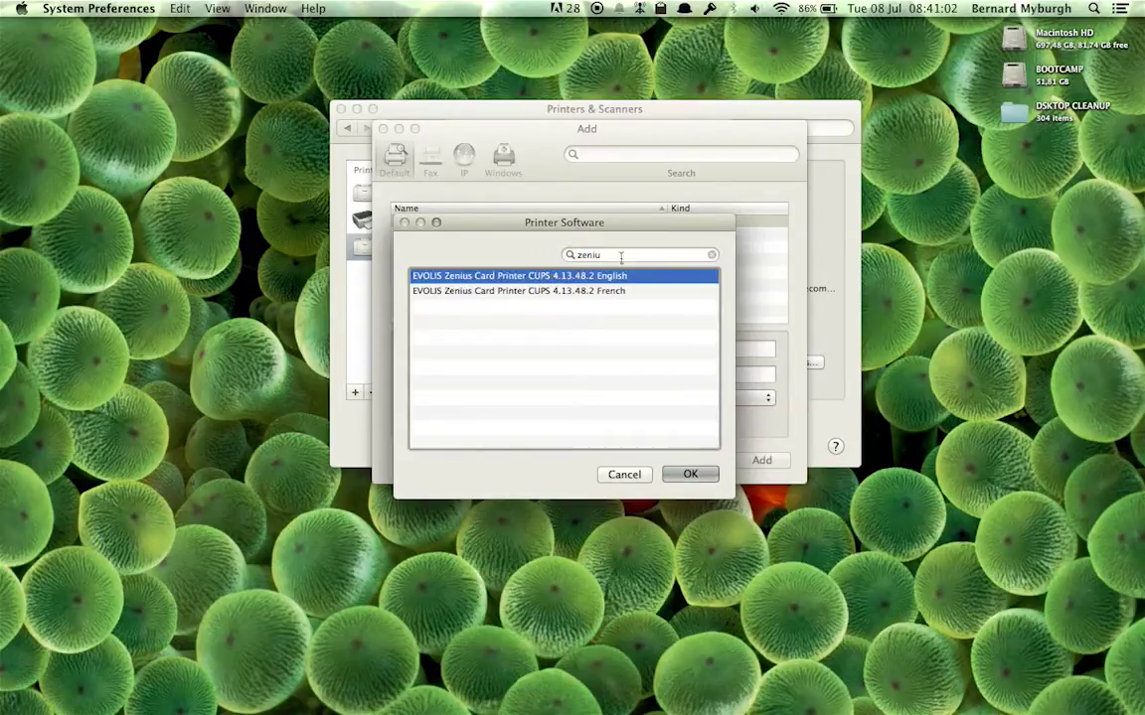
{"action": "left_click", "coordinate": [618, 256]}
{"action": "double_click", "coordinate": [618, 257]}
{"action": "type", "text": "prim"}
{"action": "left_click", "coordinate": [517, 276]}
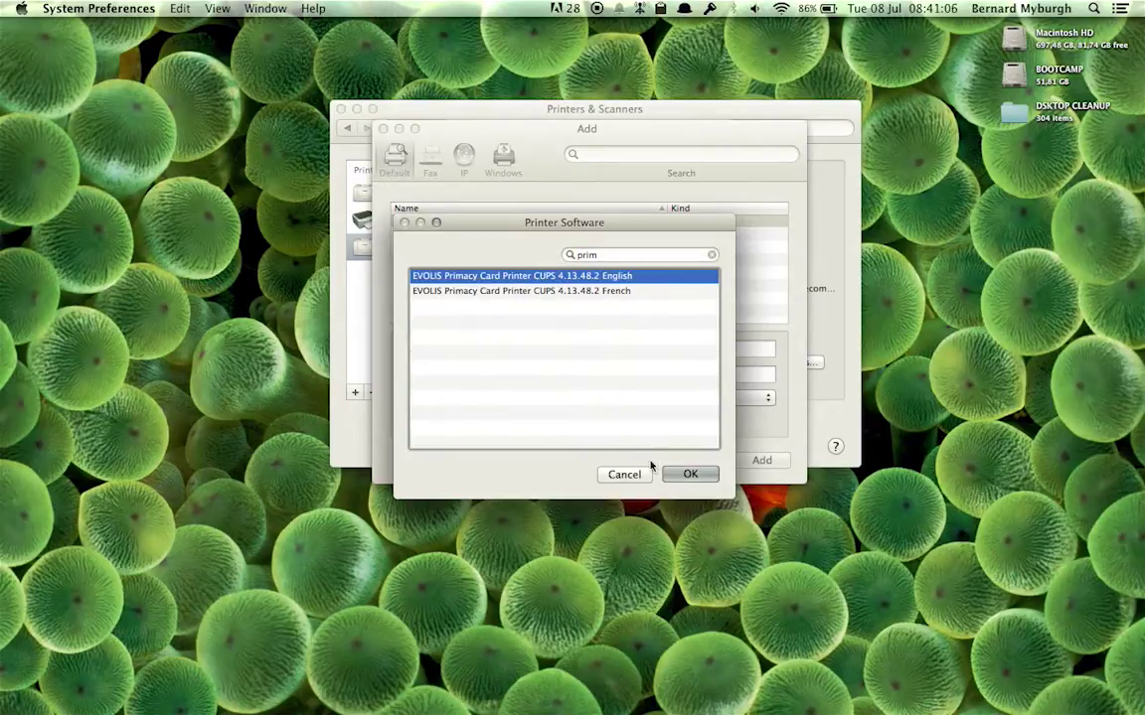
{"action": "left_click", "coordinate": [678, 477]}
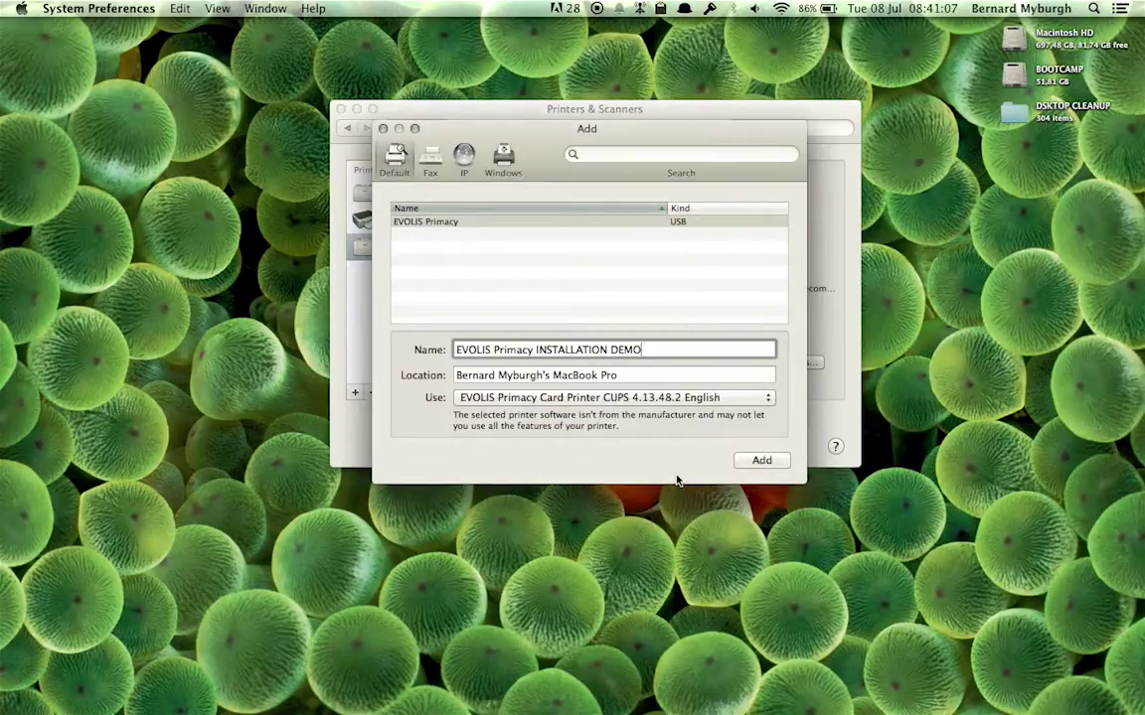
Add the EVOLIS Primacy INSTALLATION DEMO printer and open its print queue.
{"action": "left_click", "coordinate": [759, 460]}
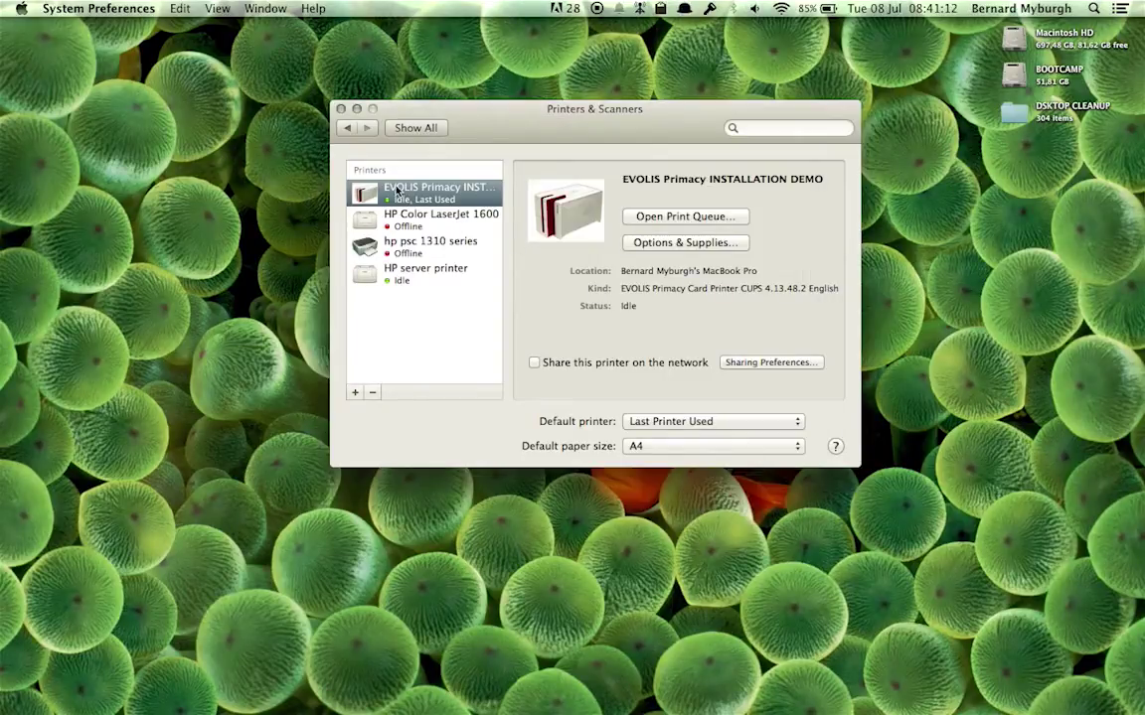
{"action": "left_click", "coordinate": [684, 217]}
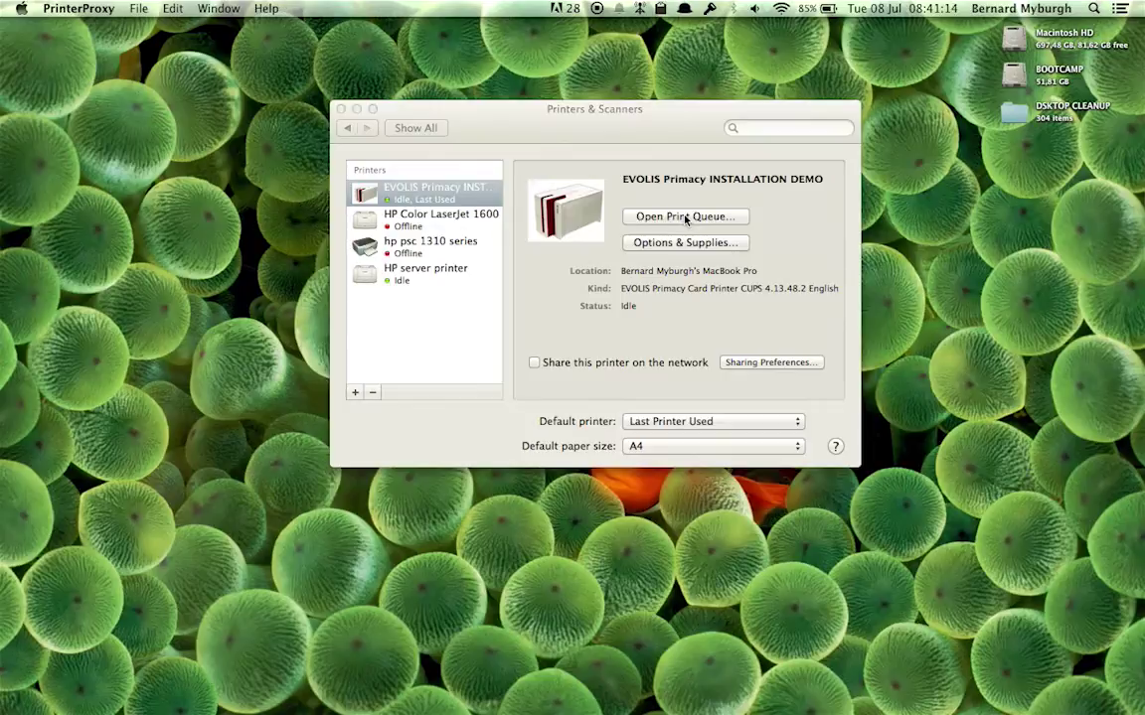
{"action": "left_click_drag", "start_coordinate": [258, 179], "coordinate": [265, 529]}
In Options & Supplies, browse the General and Supply Levels tabs, ending on Utility.
{"action": "left_click", "coordinate": [655, 244]}
{"action": "left_click", "coordinate": [655, 244]}
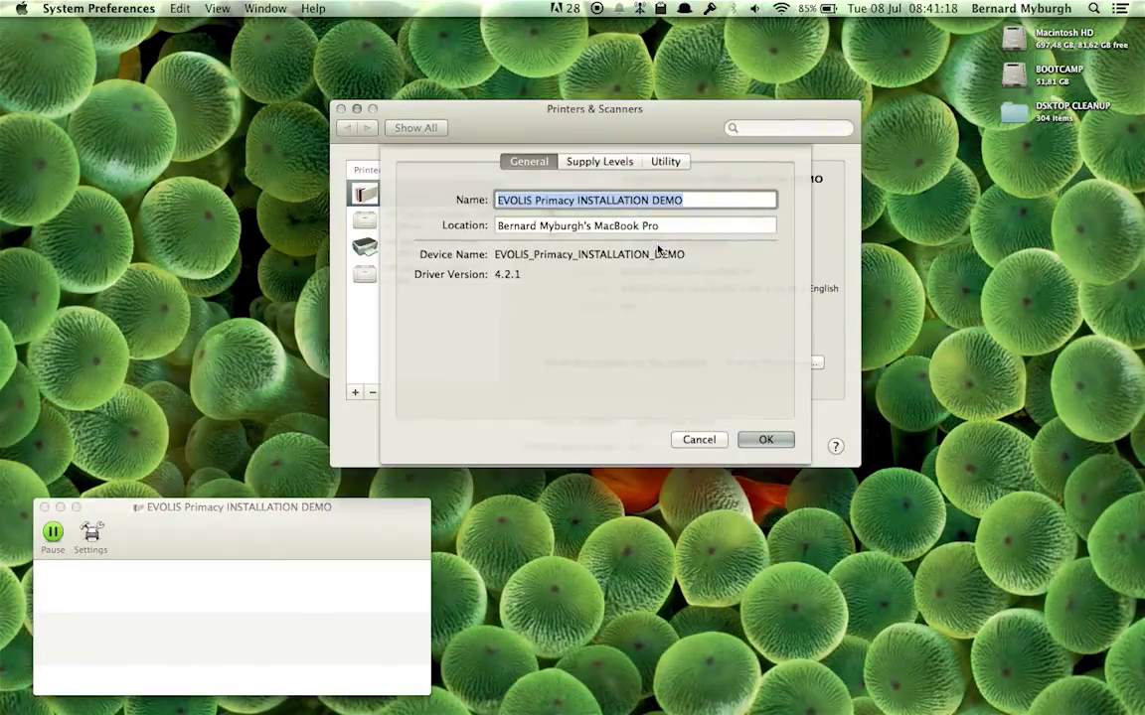
{"action": "left_click", "coordinate": [663, 162]}
{"action": "left_click", "coordinate": [599, 161]}
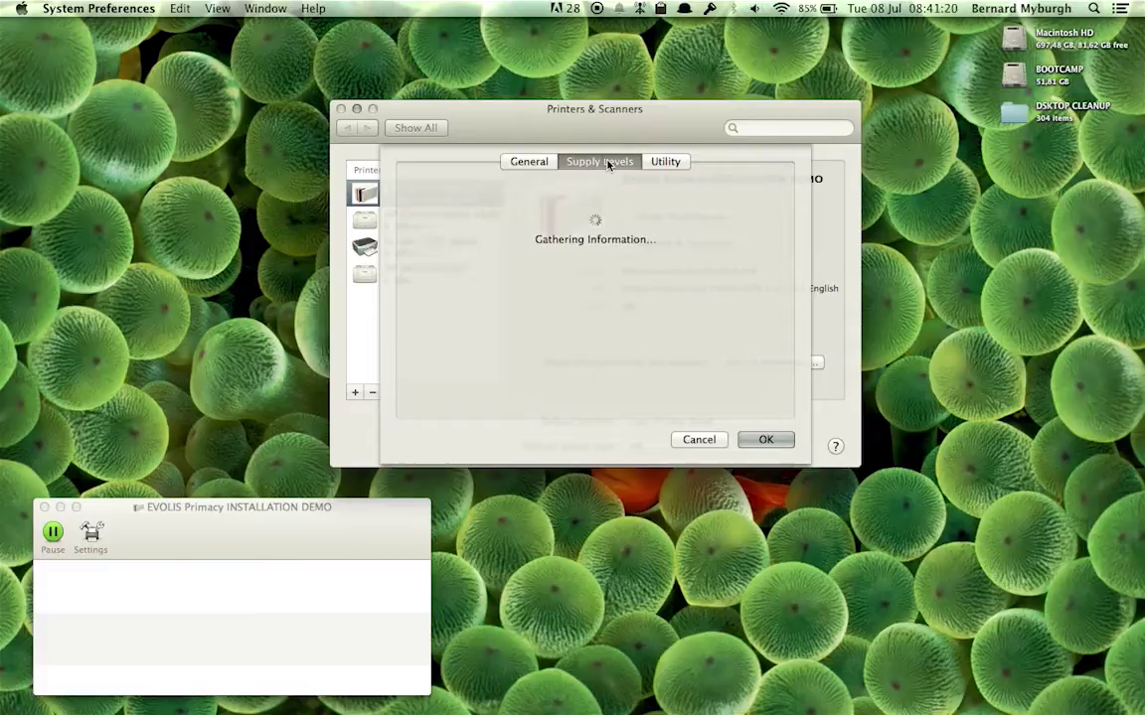
{"action": "left_click", "coordinate": [527, 161]}
{"action": "left_click", "coordinate": [665, 161]}
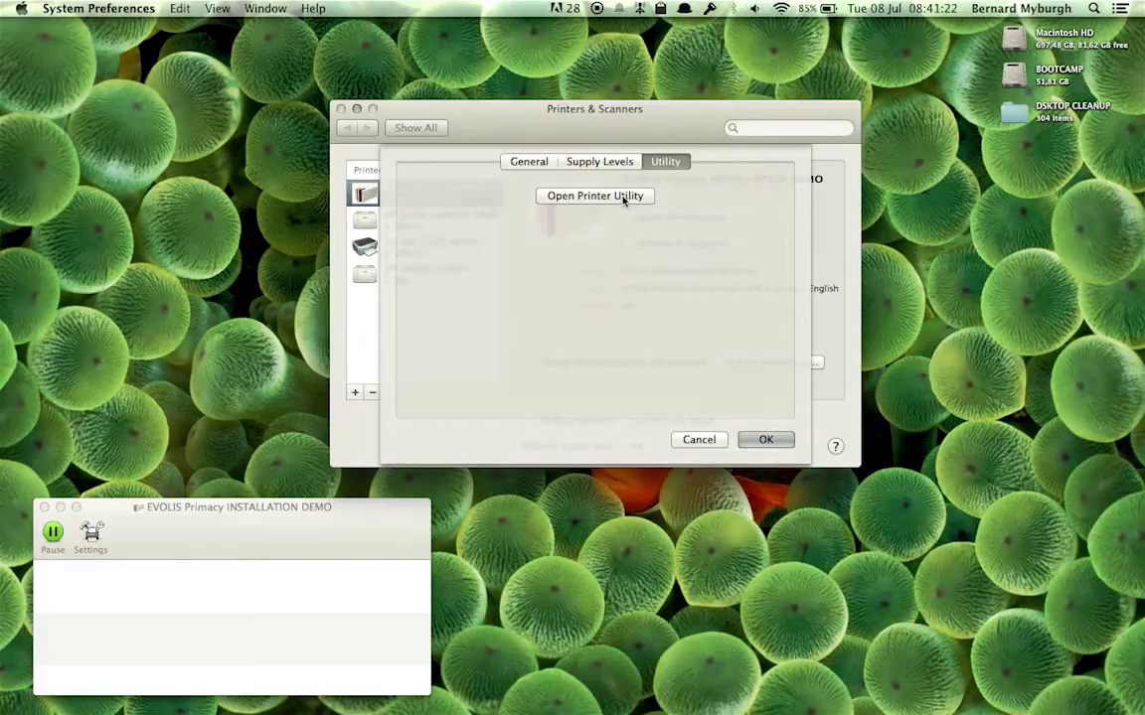
Launch the Evolis Card Printer utility and try entering a command in its Command field.
{"action": "left_click", "coordinate": [596, 194]}
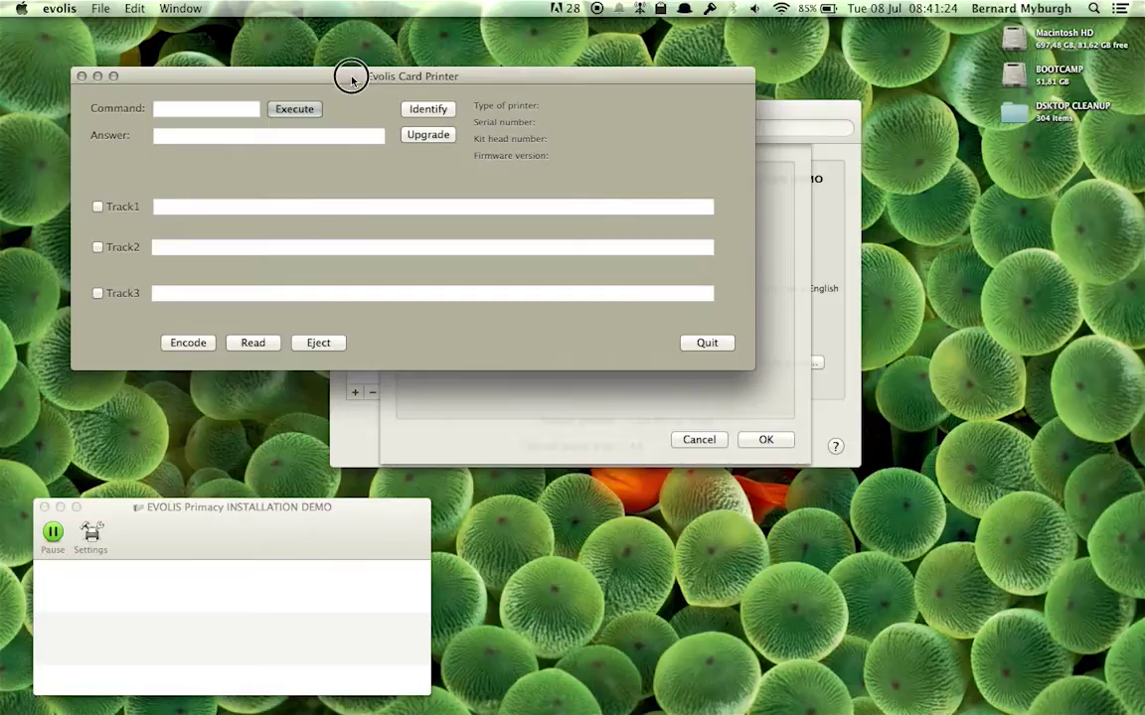
{"action": "left_click_drag", "start_coordinate": [350, 80], "coordinate": [315, 60]}
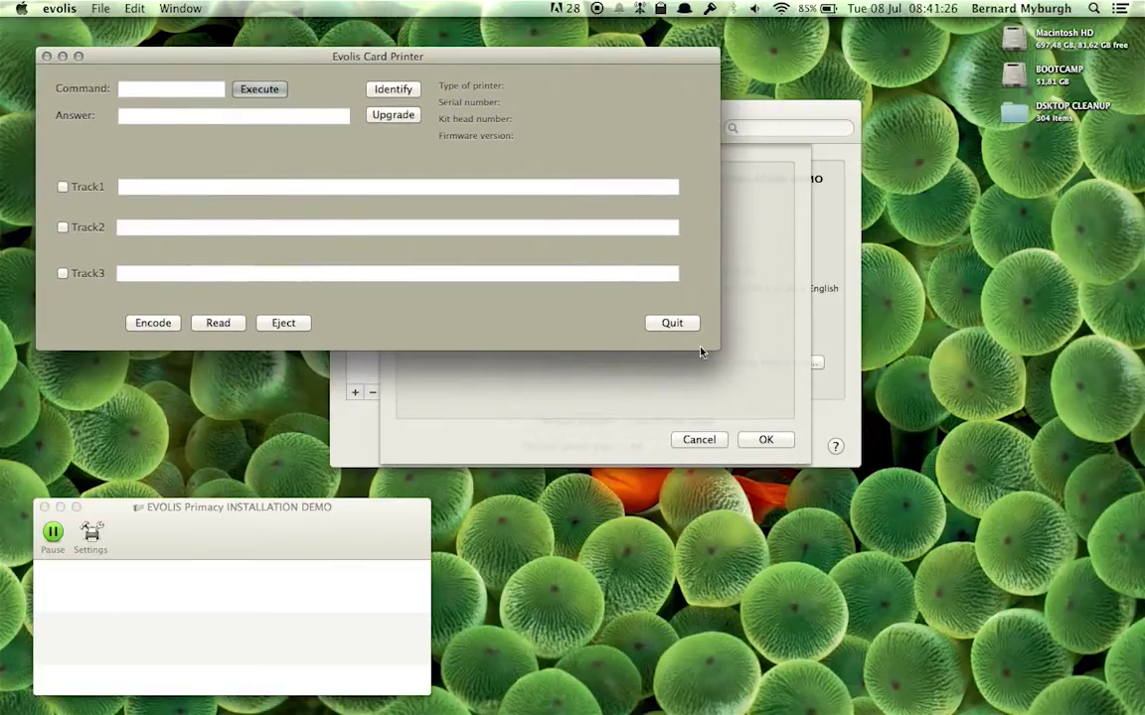
{"action": "left_click", "coordinate": [166, 89]}
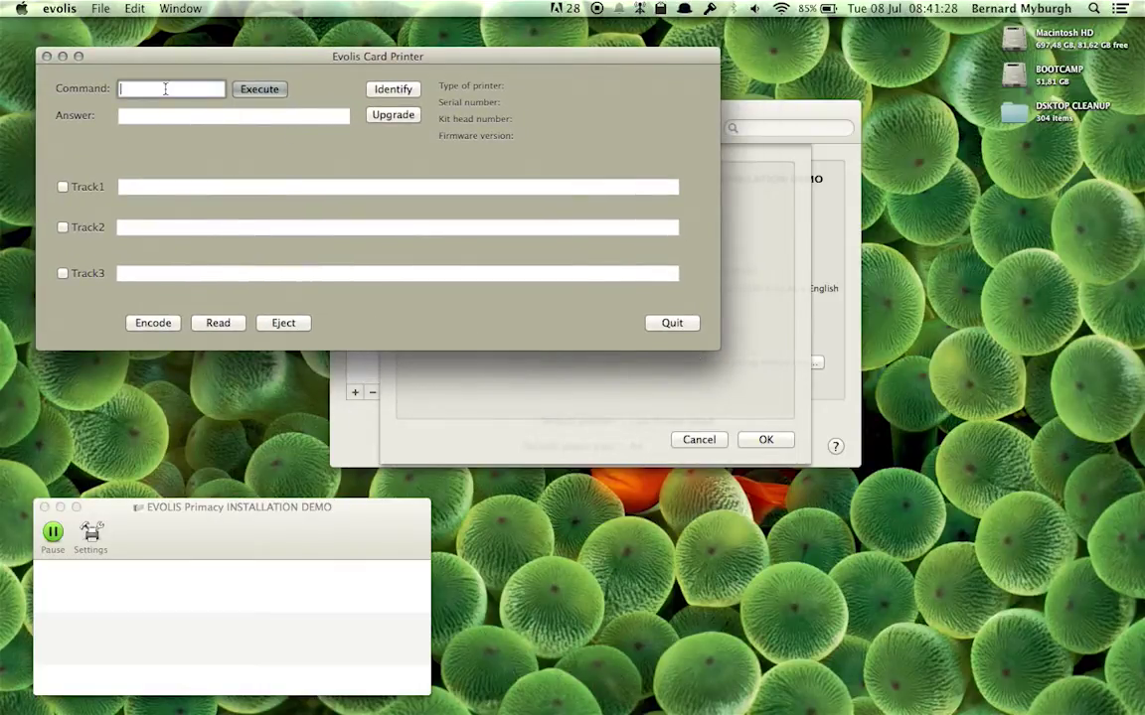
{"action": "type", "text": "Stt"}
{"action": "key", "text": "BackSpace"}
{"action": "key", "text": "BackSpace"}
{"action": "key", "text": "BackSpace"}
Quit the utility, confirm the printer options sheet and close the EVOLIS print queue.
{"action": "left_click", "coordinate": [671, 323]}
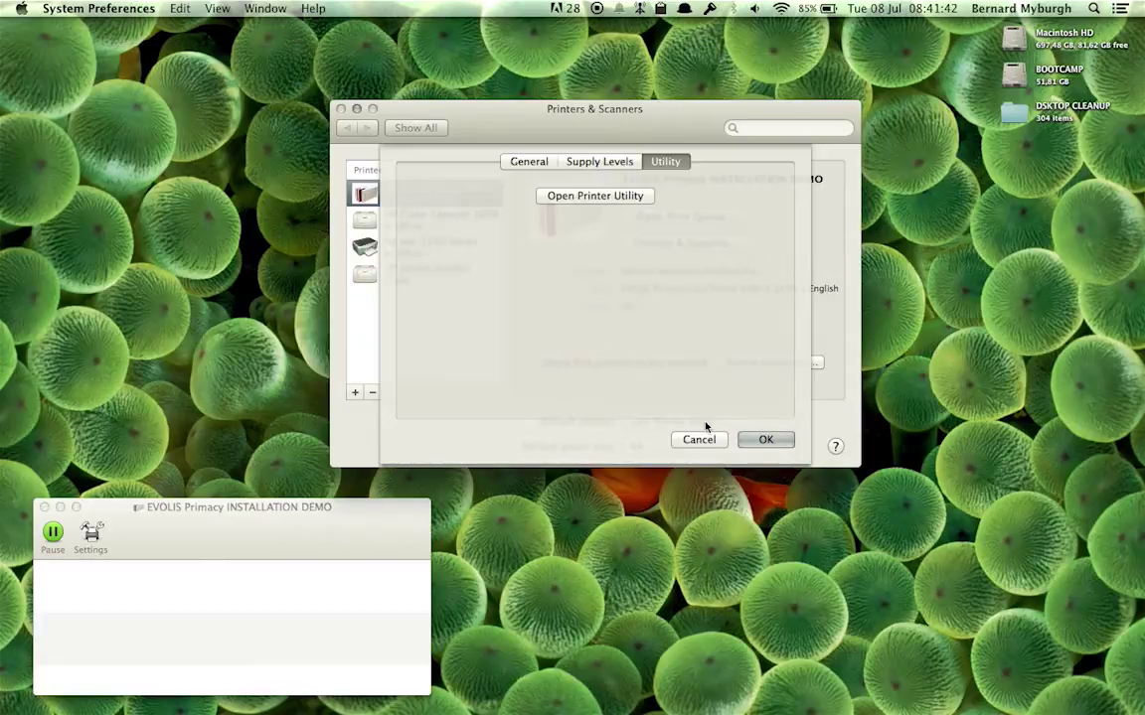
{"action": "left_click", "coordinate": [700, 438]}
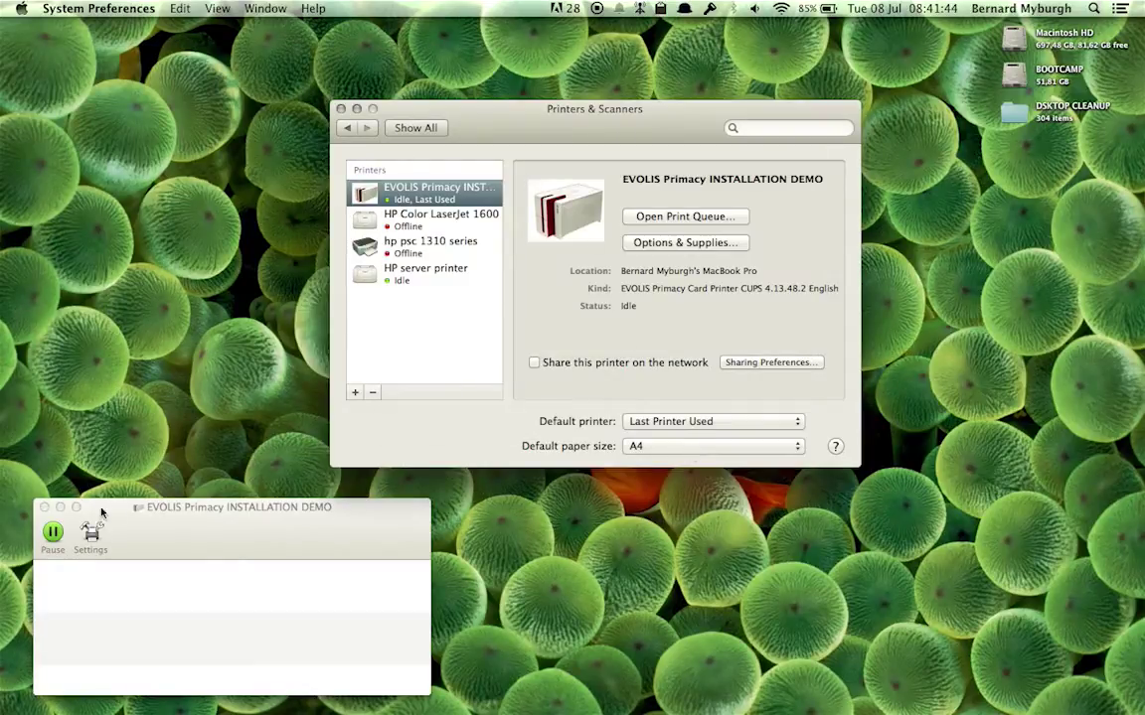
{"action": "left_click", "coordinate": [43, 507]}
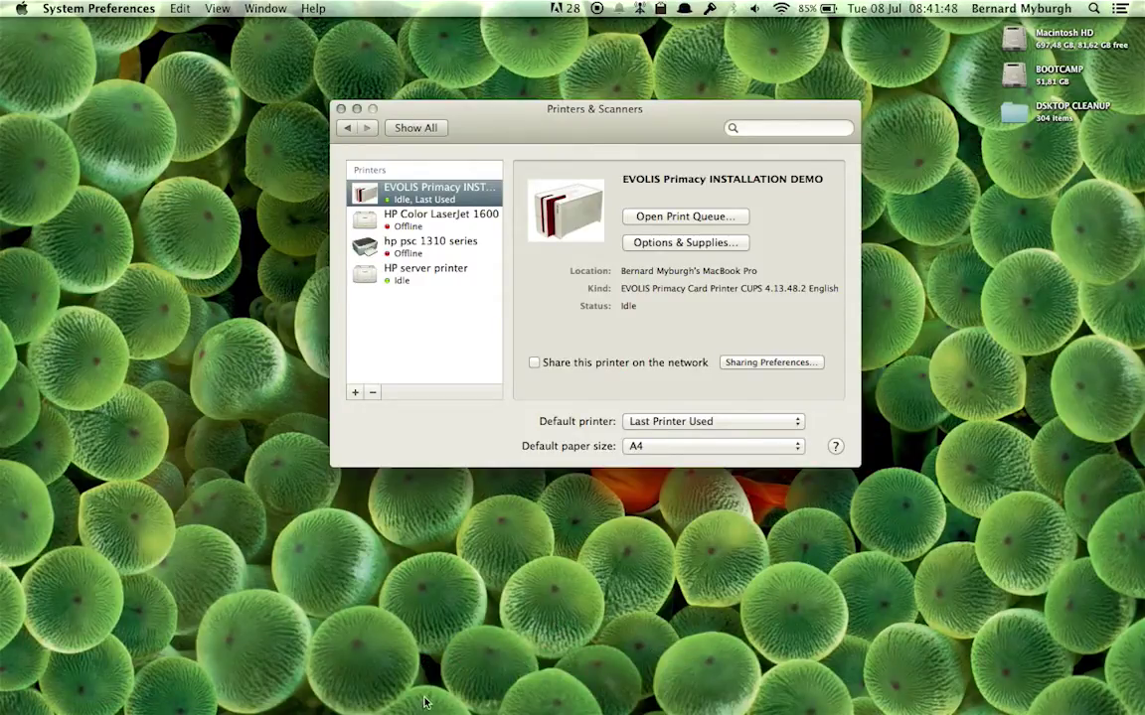
Browse Finder to the DEATH TO STOCK (FB) folder under PHOTO EDITING > STOCK PHOTOS.
{"action": "left_click", "coordinate": [386, 679]}
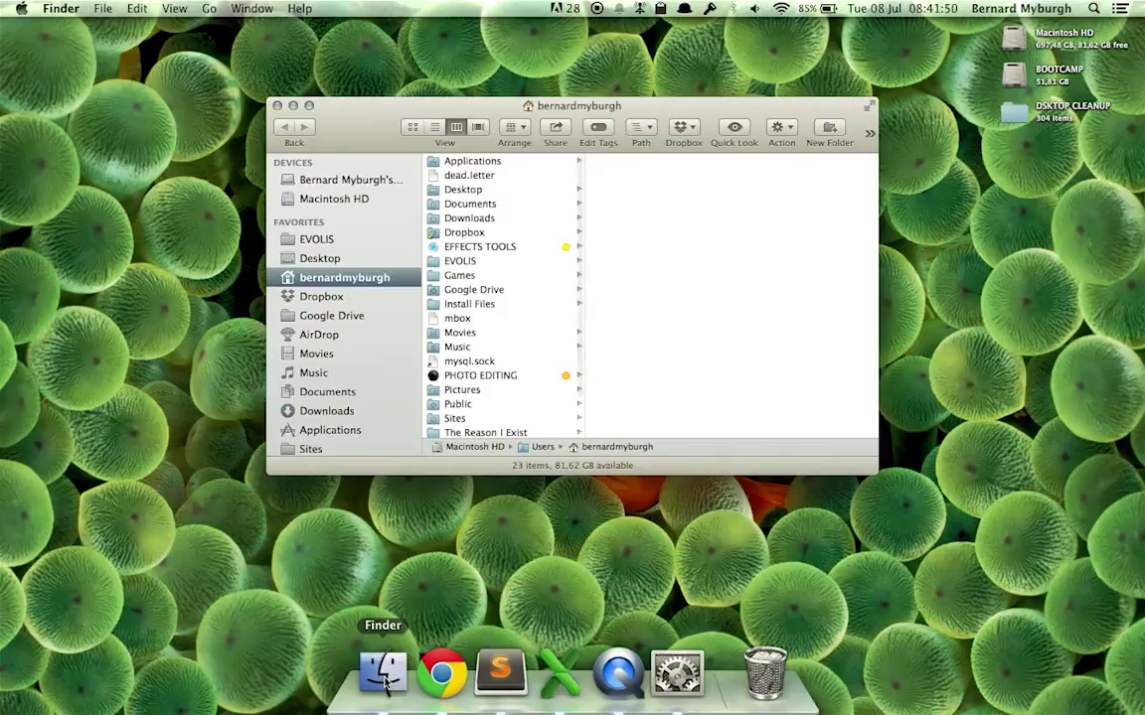
{"action": "scroll", "coordinate": [327, 402], "scroll_direction": "down", "scroll_amount": 4}
{"action": "left_click", "coordinate": [342, 368]}
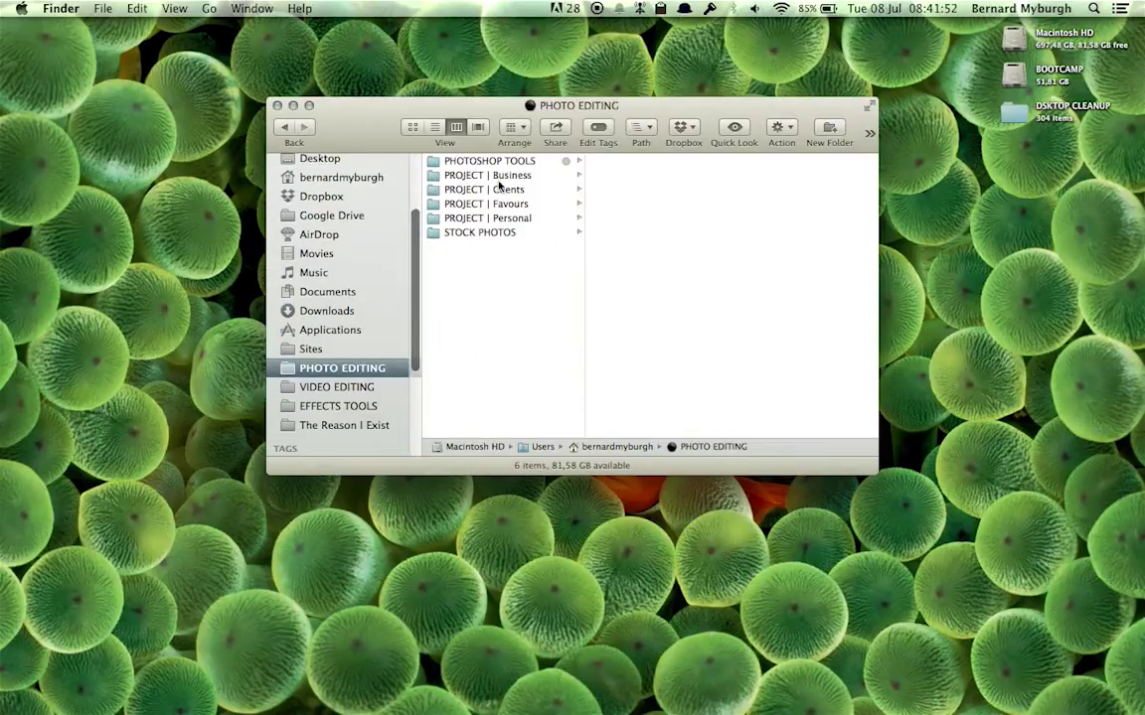
{"action": "left_click", "coordinate": [443, 232]}
{"action": "left_click", "coordinate": [632, 205]}
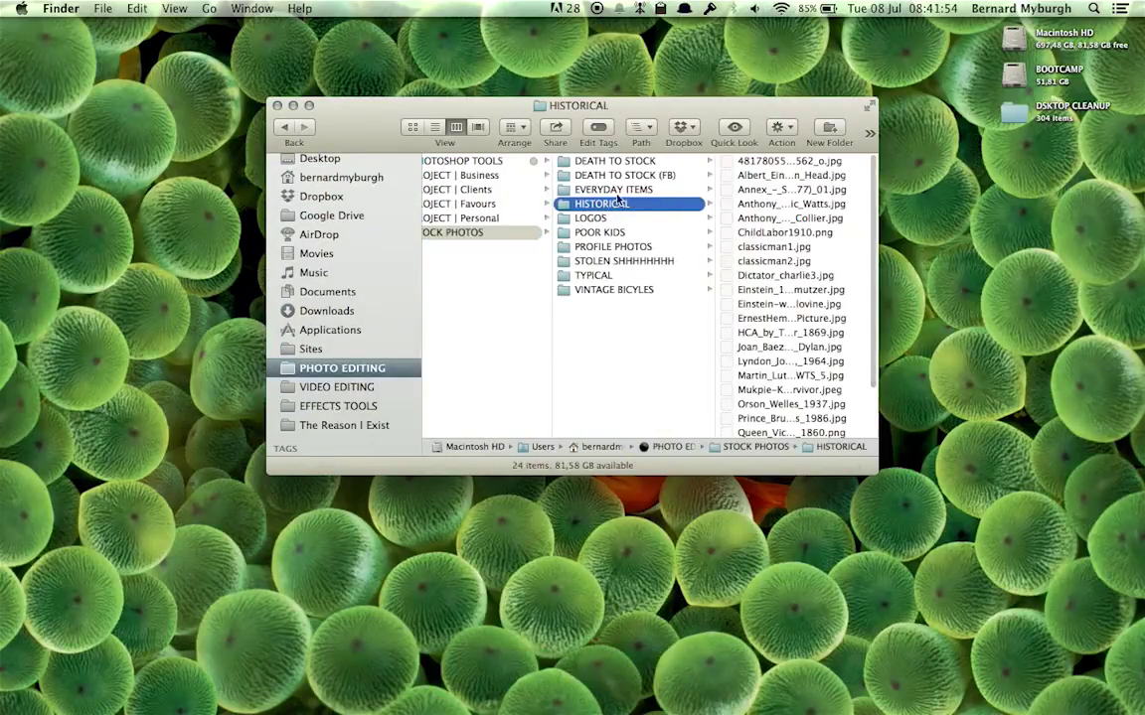
{"action": "key", "text": "Up"}
{"action": "key", "text": "Up"}
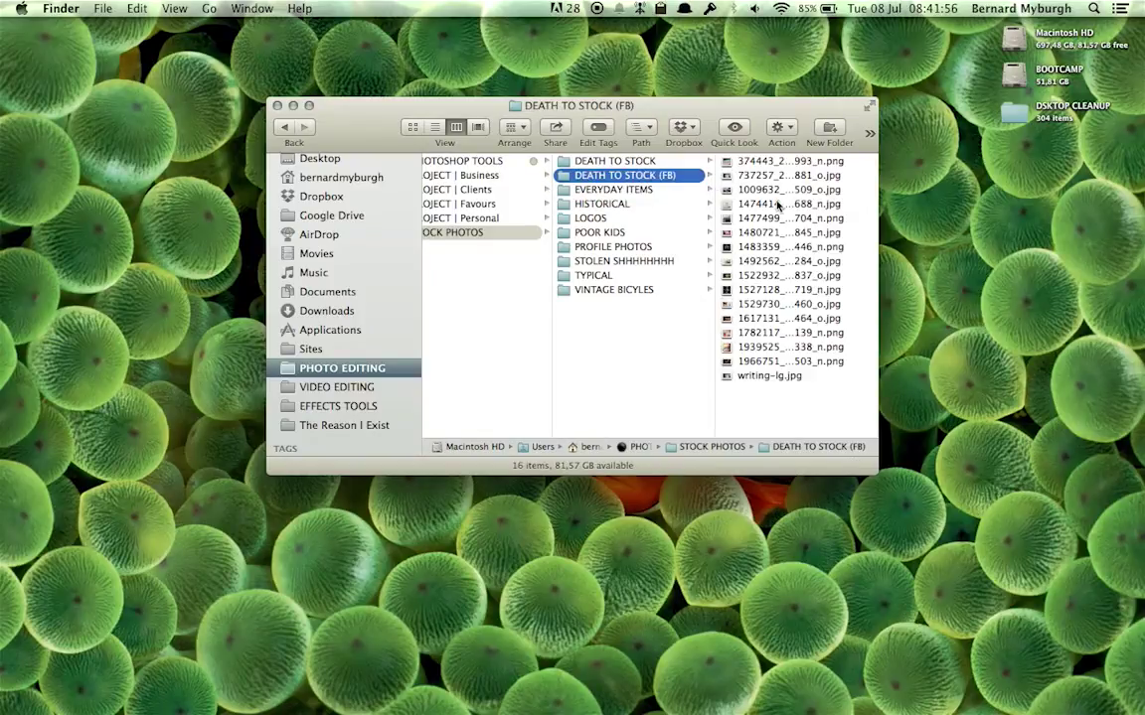
{"action": "key", "text": "Right"}
{"action": "key", "text": "Down"}
{"action": "key", "text": "Down"}
{"action": "key", "text": "Down"}
{"action": "key", "text": "Down"}
{"action": "key", "text": "Down"}
{"action": "key", "text": "Down"}
{"action": "key", "text": "Down"}
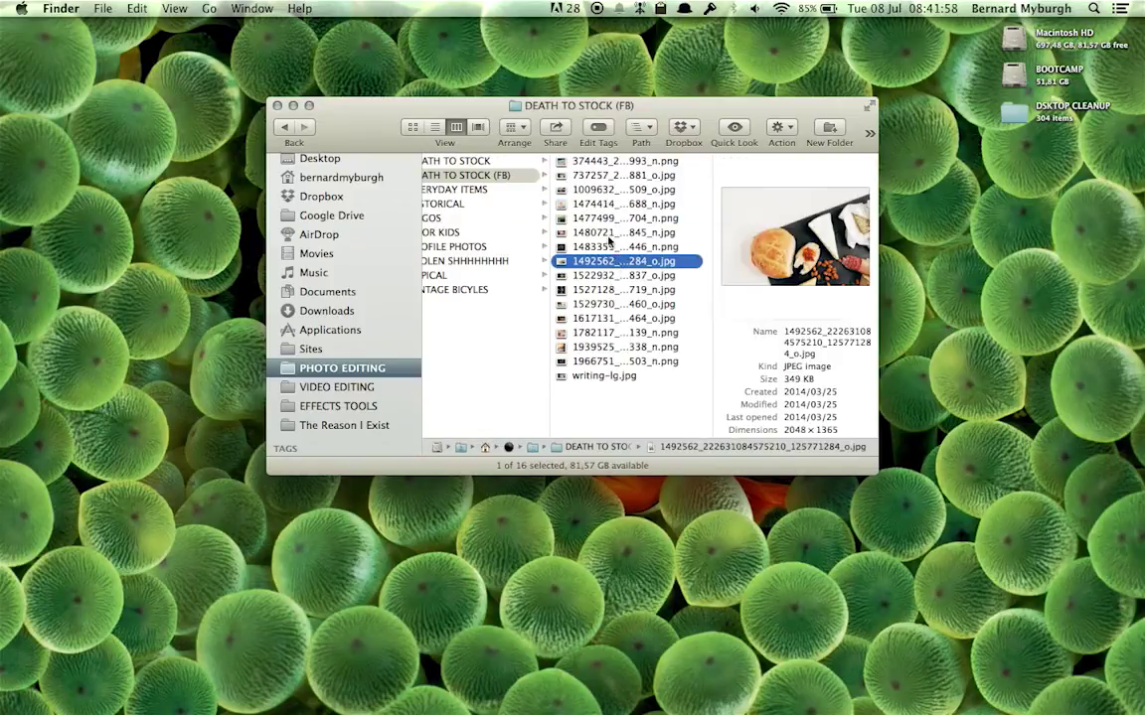
Open the Let's Eat food photo in Preview and bring up its document commands menu.
{"action": "left_click", "coordinate": [604, 234]}
{"action": "double_click", "coordinate": [604, 236]}
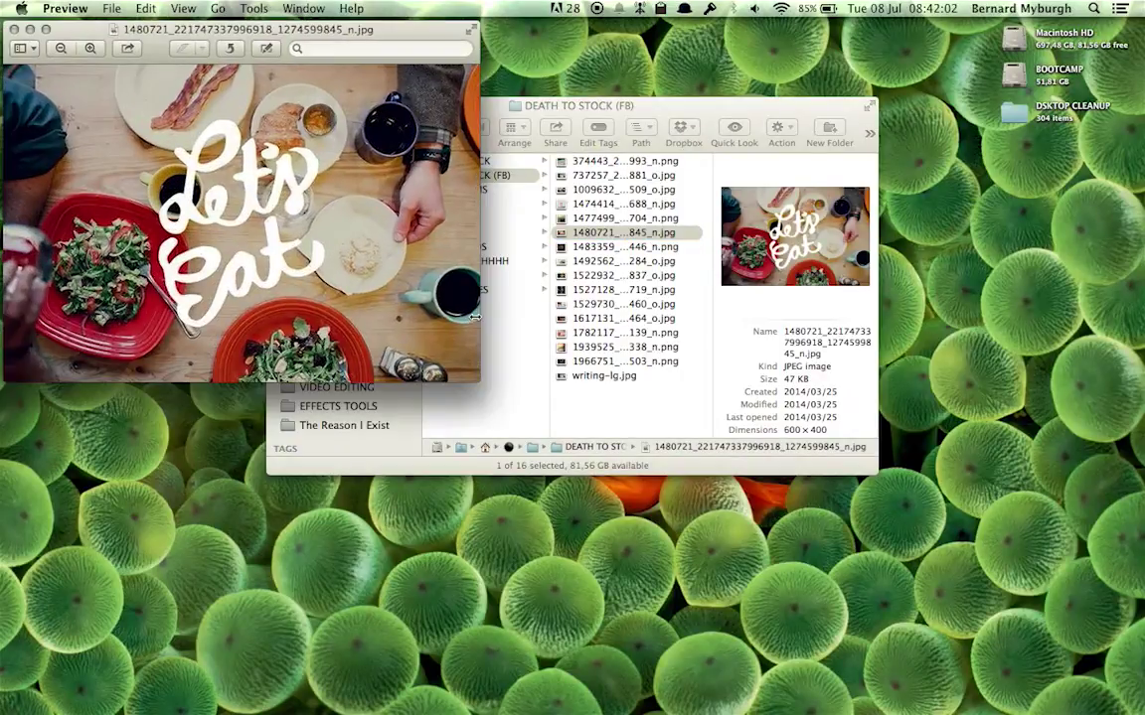
{"action": "left_click", "coordinate": [112, 10]}
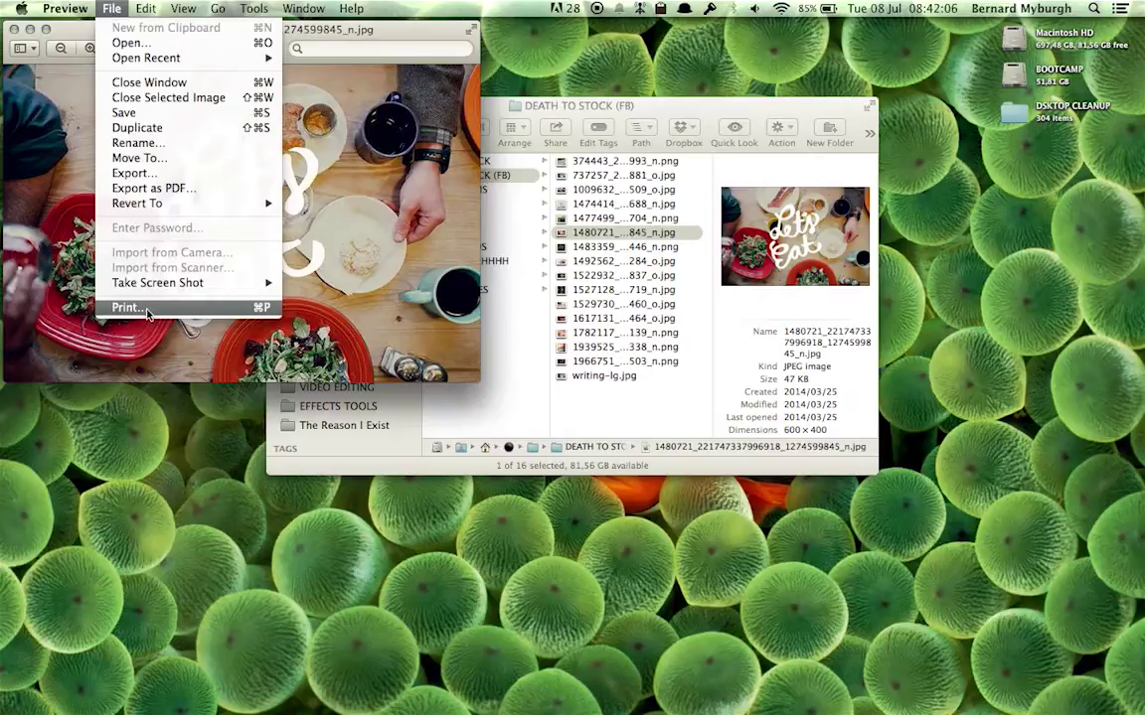
{"action": "left_click", "coordinate": [253, 28]}
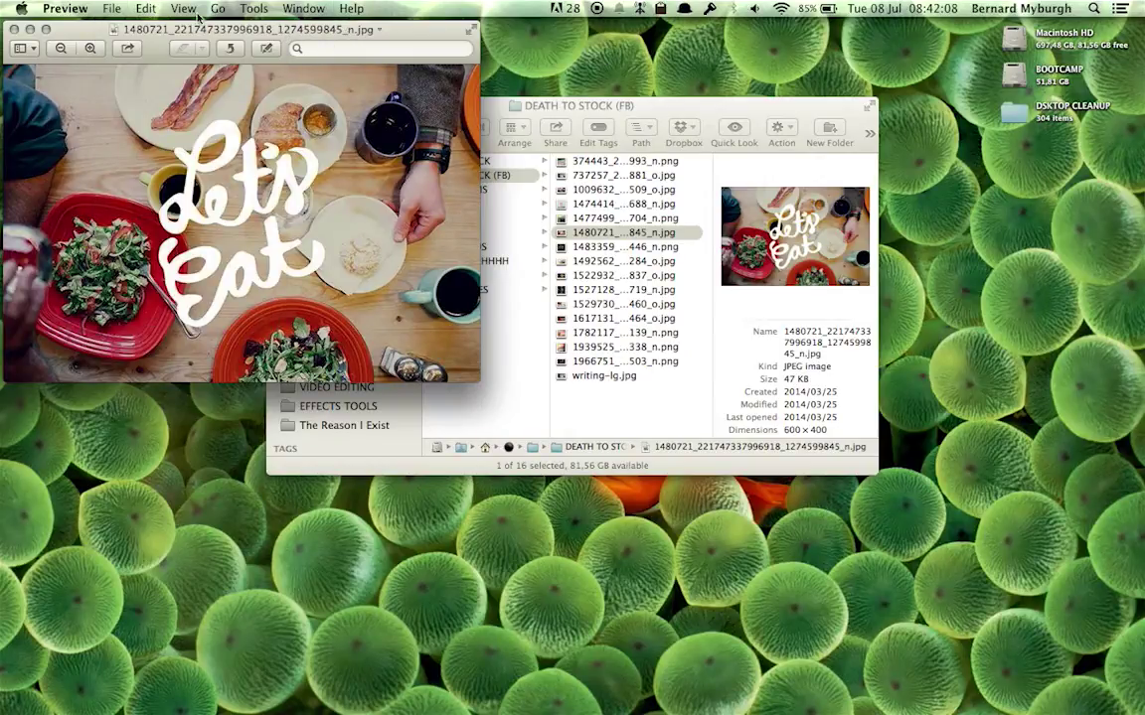
{"action": "left_click", "coordinate": [112, 10]}
Print the photo on EVOLIS Primacy using Card paper, scaled to fill the entire paper.
{"action": "left_click", "coordinate": [140, 307]}
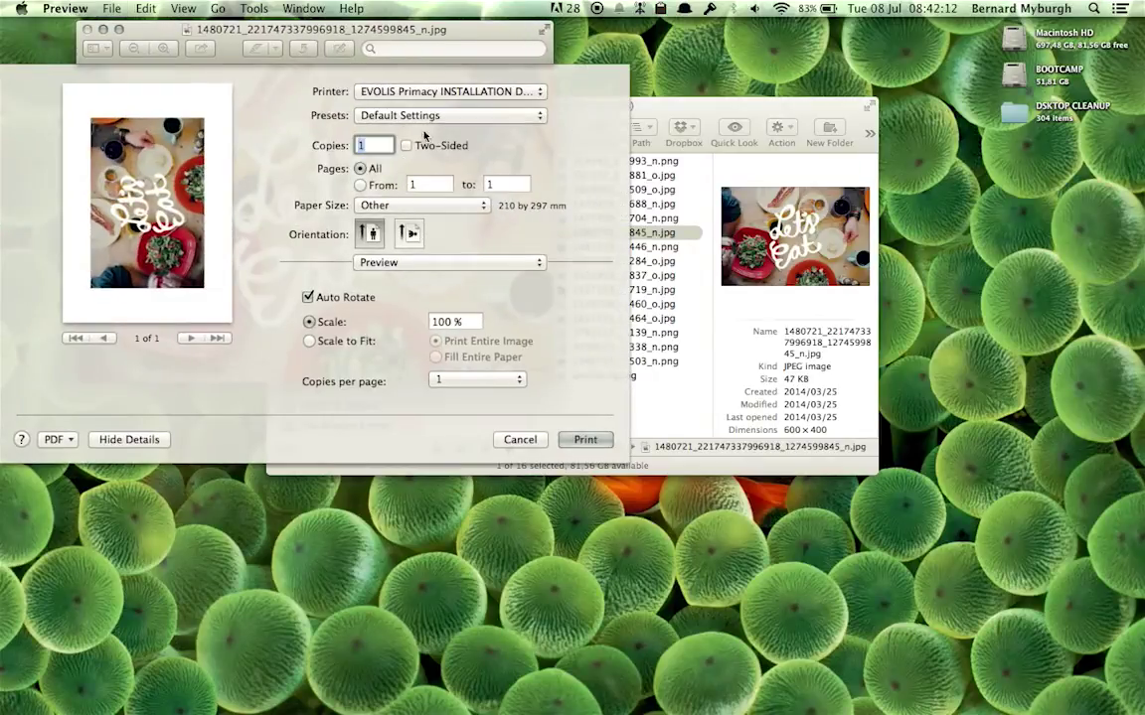
{"action": "left_click", "coordinate": [425, 93]}
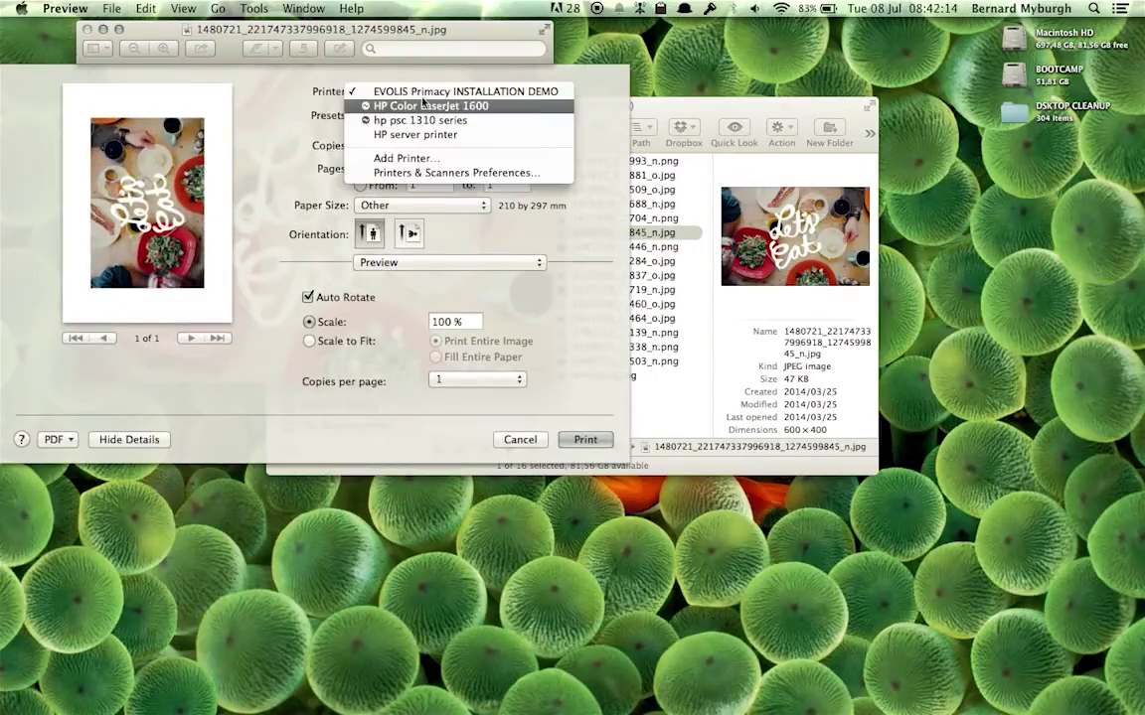
{"action": "left_click", "coordinate": [439, 95]}
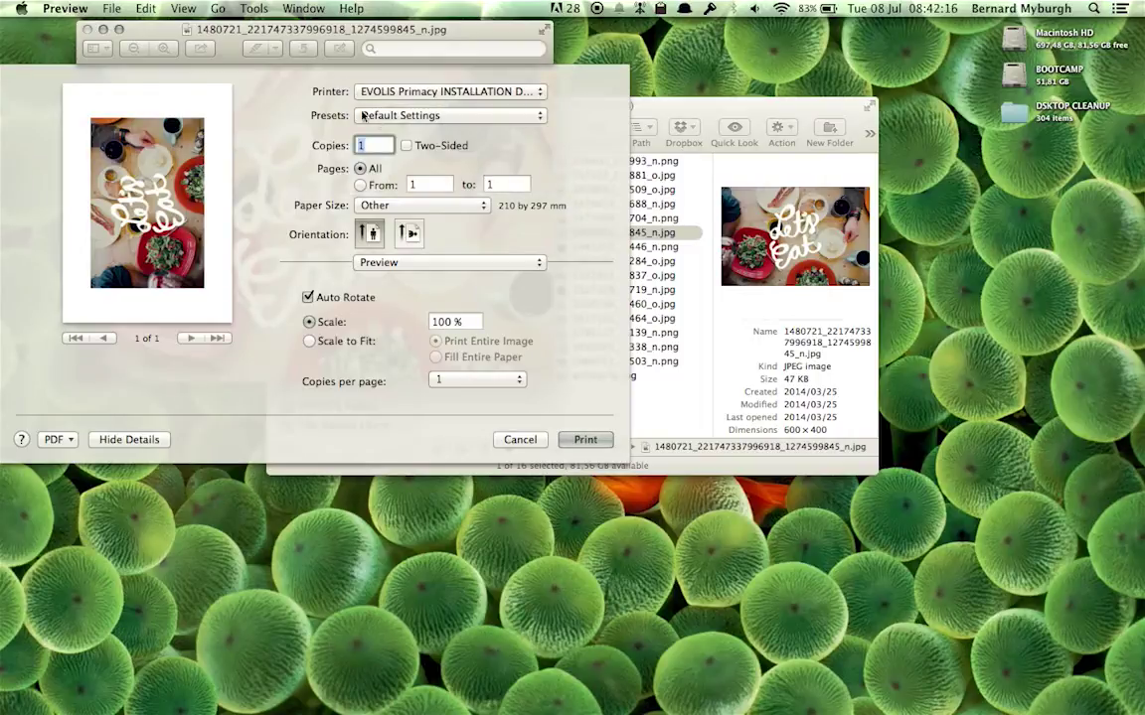
{"action": "left_click", "coordinate": [397, 205]}
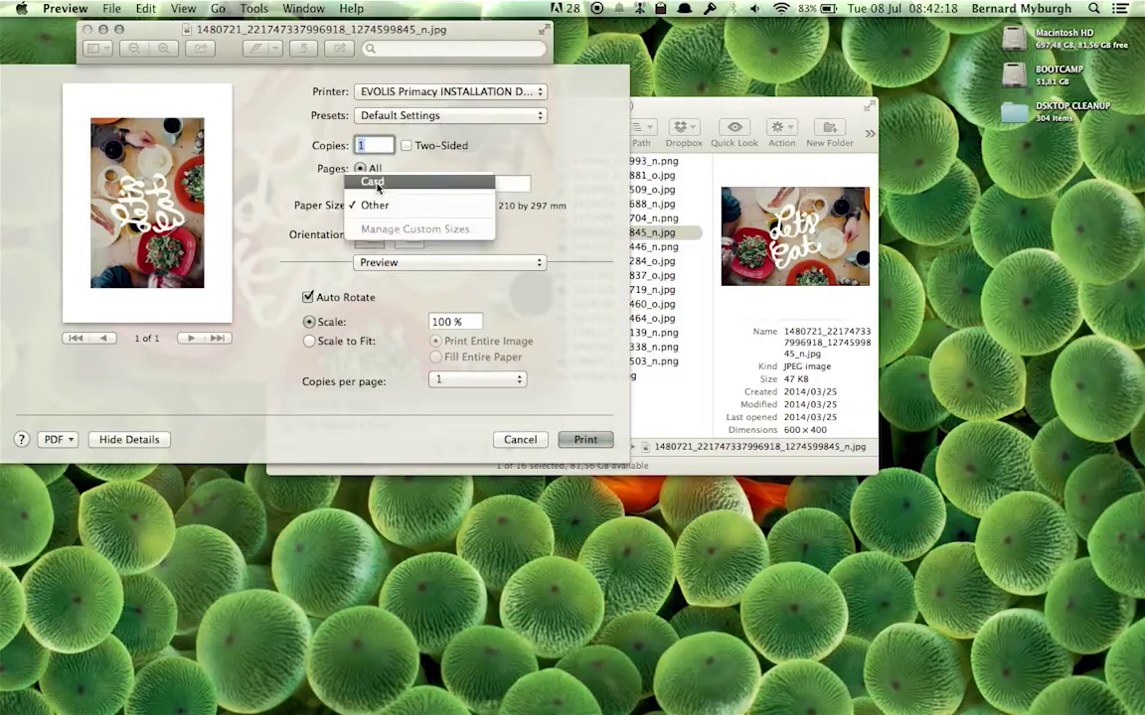
{"action": "left_click", "coordinate": [378, 182]}
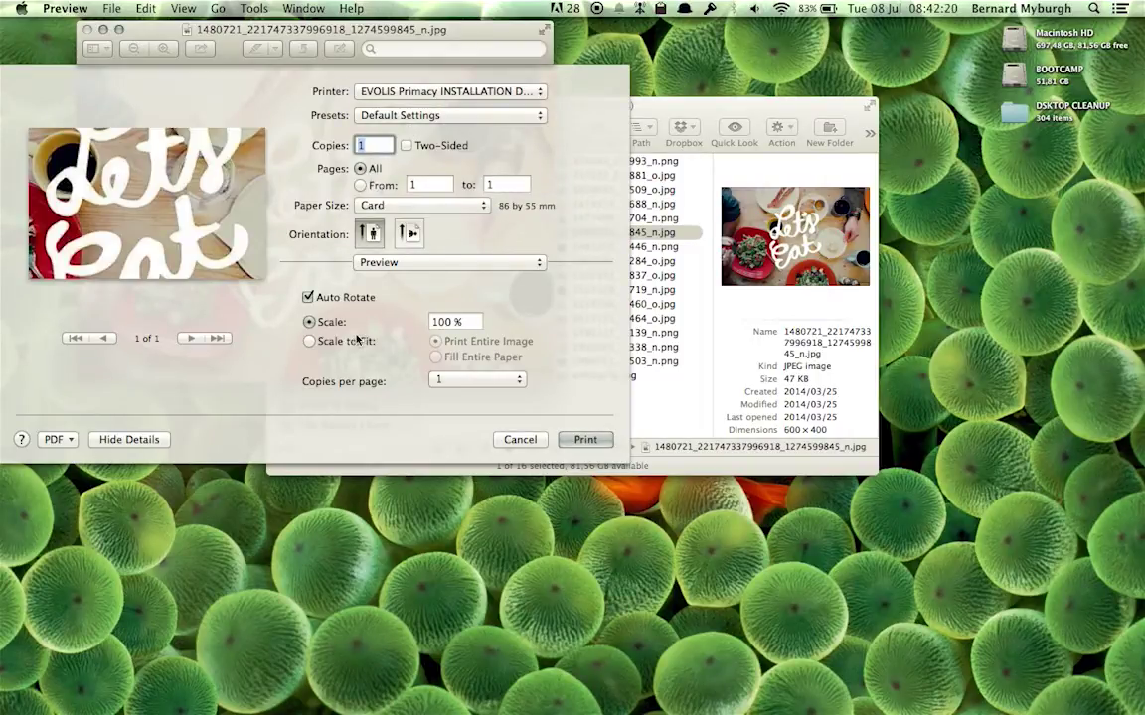
{"action": "left_click", "coordinate": [315, 345]}
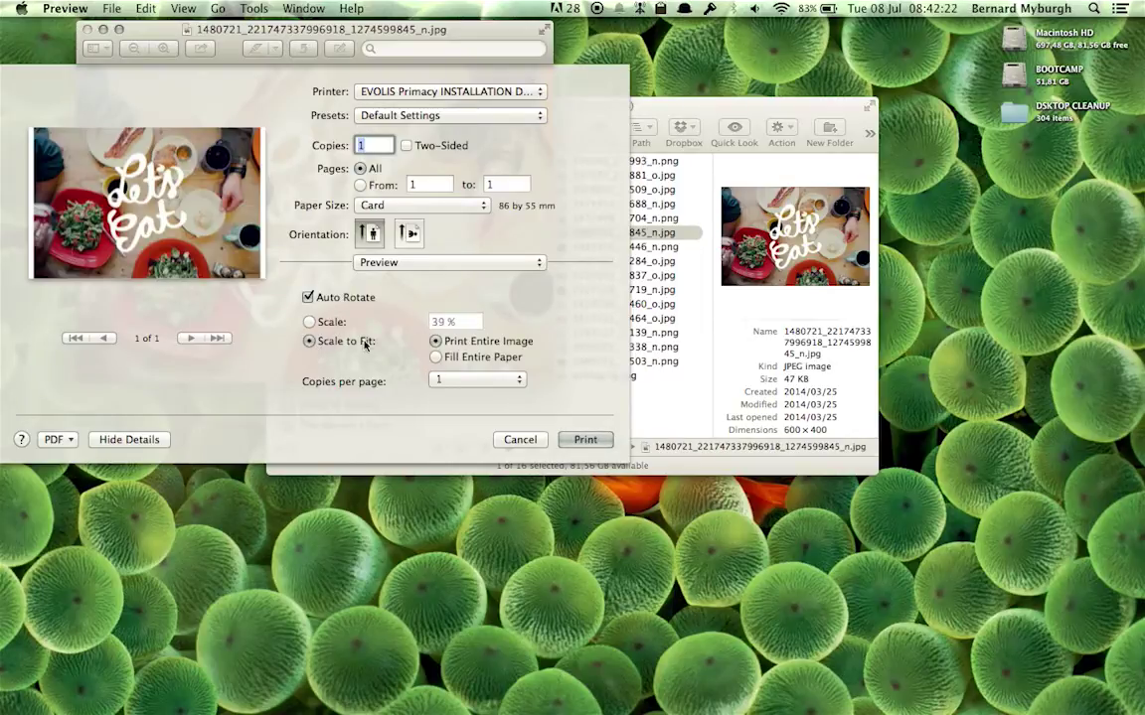
{"action": "left_click", "coordinate": [442, 357]}
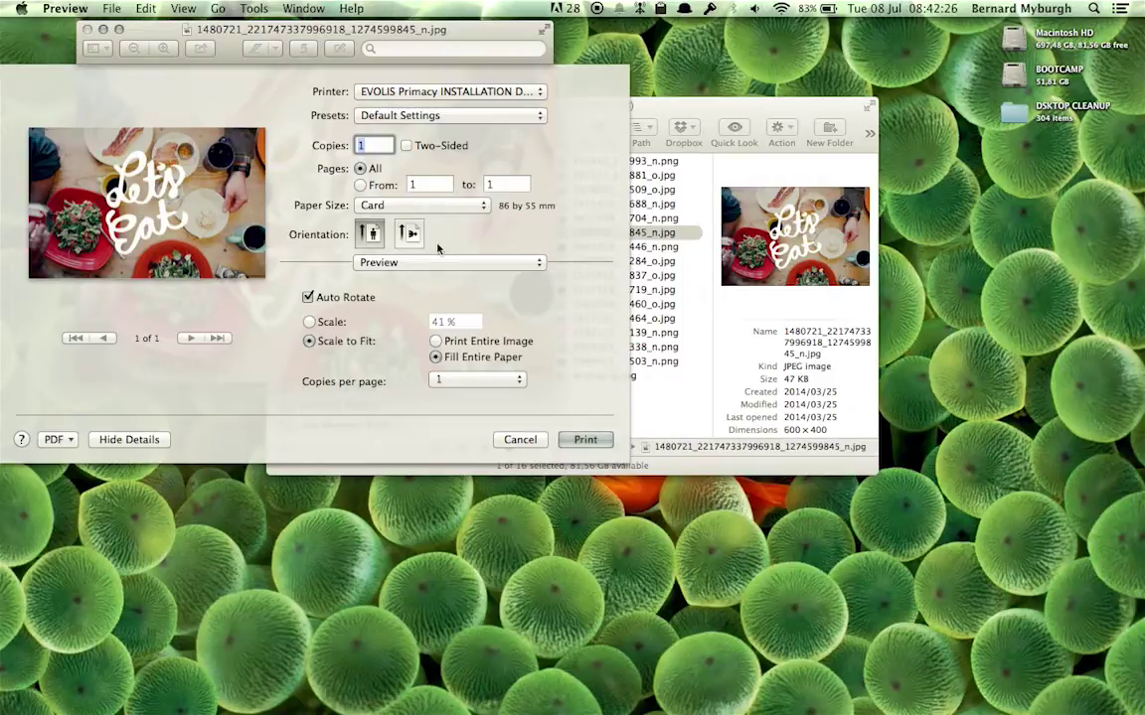
Review the print presets and keep Default Settings.
{"action": "left_click", "coordinate": [421, 115]}
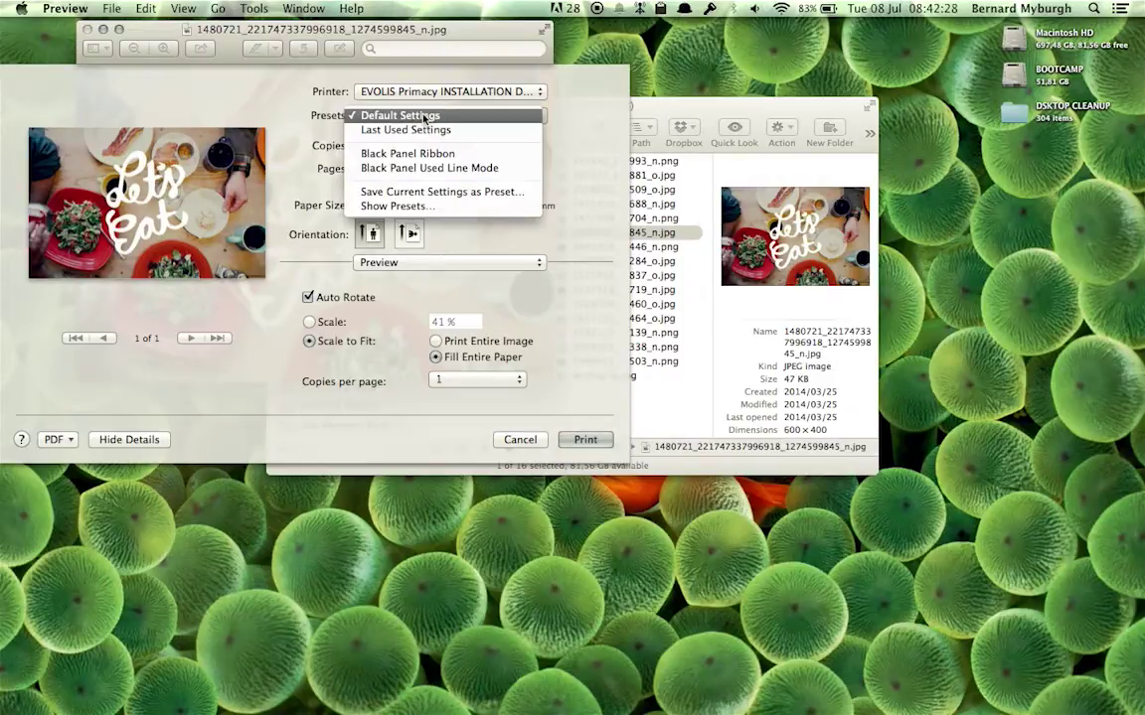
{"action": "left_click", "coordinate": [284, 183]}
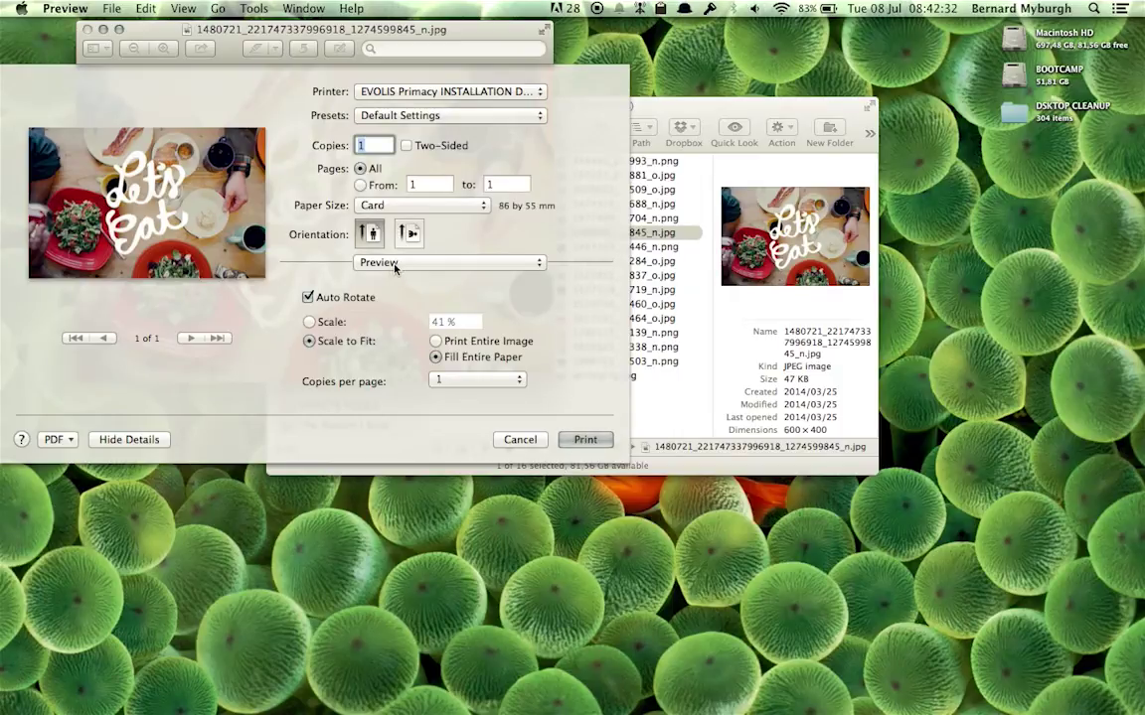
{"action": "left_click", "coordinate": [415, 120]}
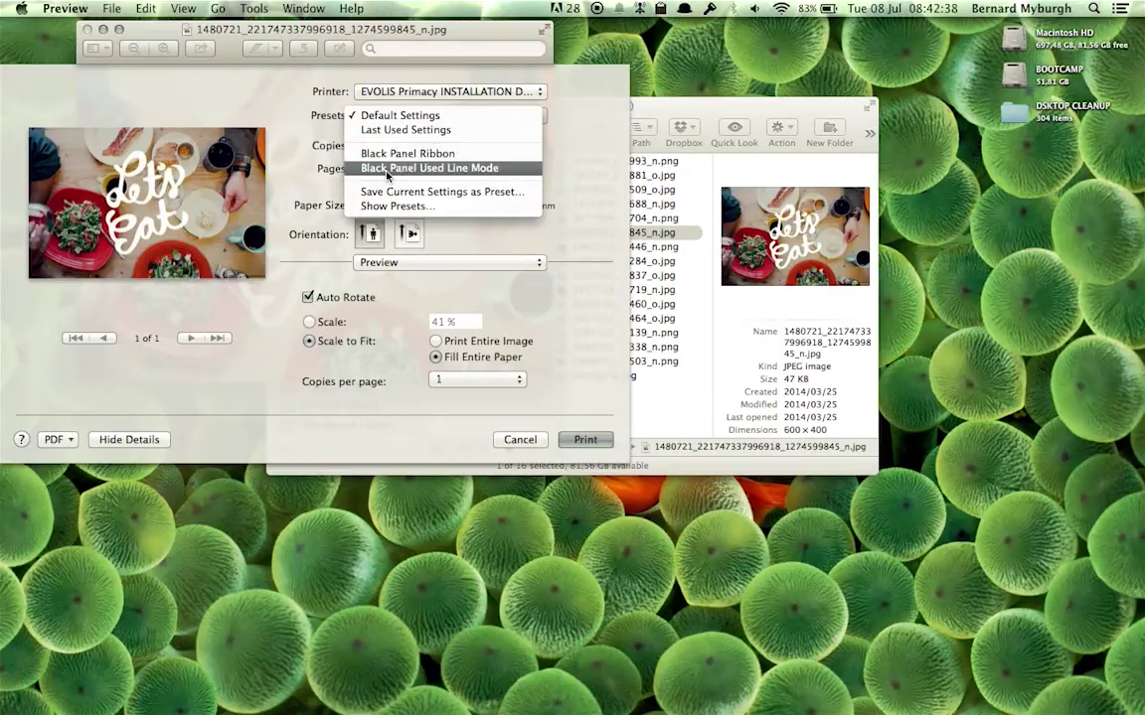
{"action": "left_click", "coordinate": [398, 115]}
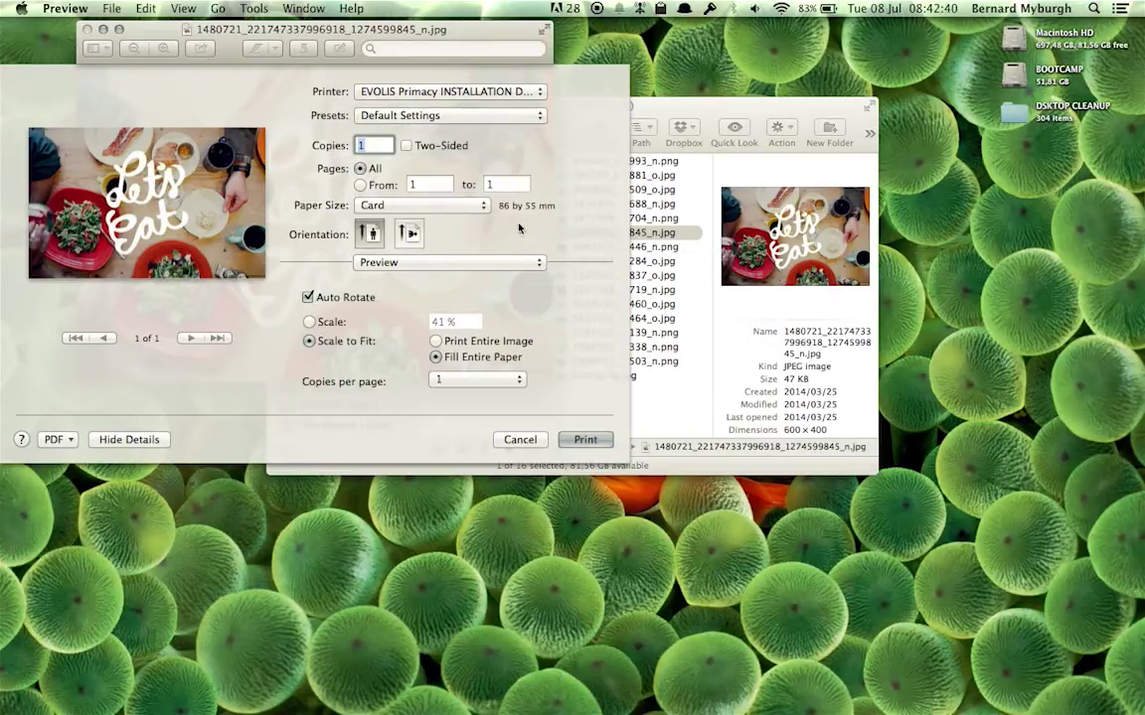
Show the Printer Features section with the General feature set.
{"action": "left_click", "coordinate": [398, 264]}
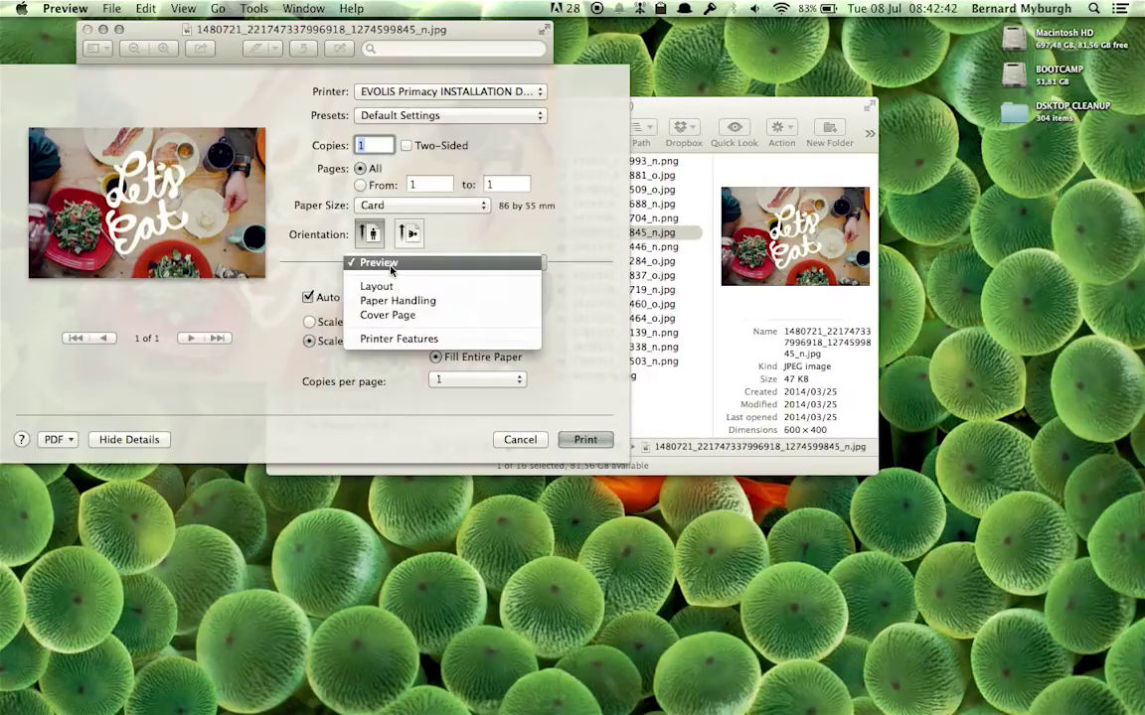
{"action": "left_click", "coordinate": [398, 339]}
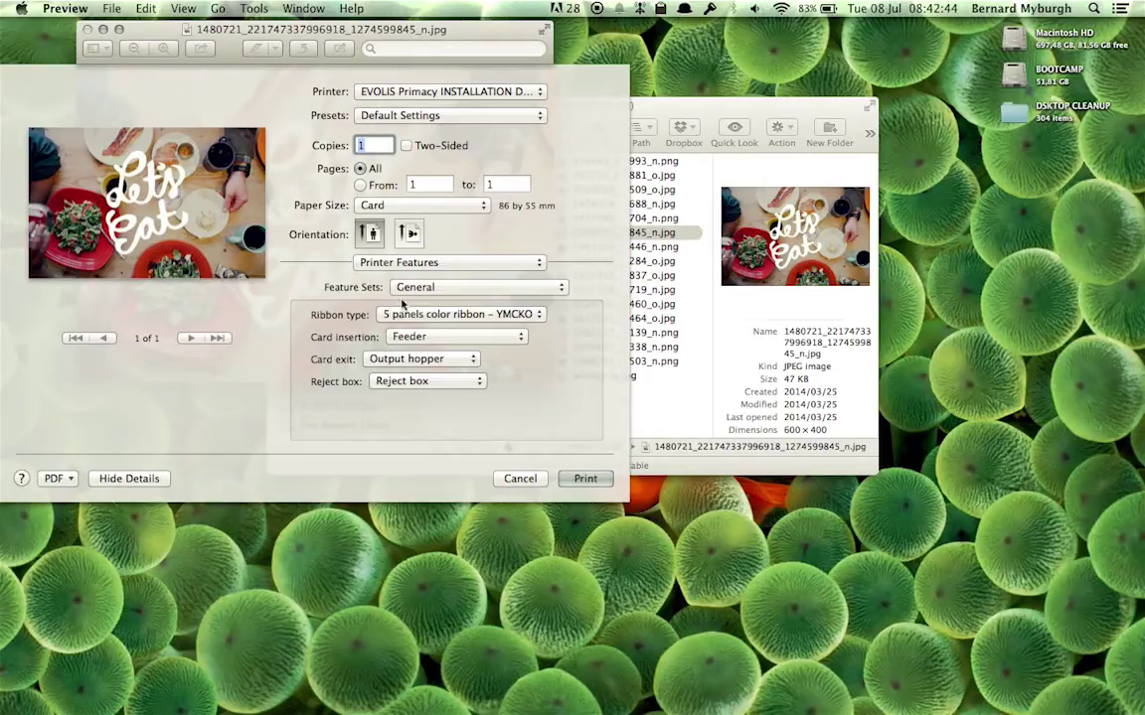
{"action": "left_click", "coordinate": [413, 288]}
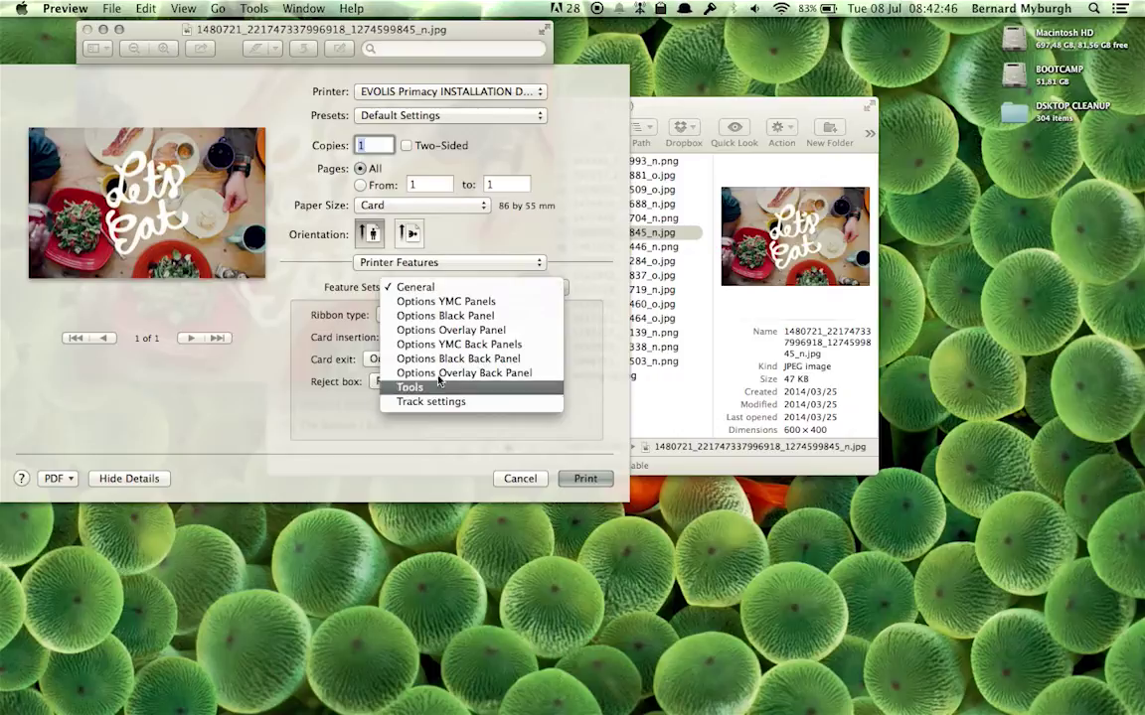
{"action": "left_click", "coordinate": [444, 289]}
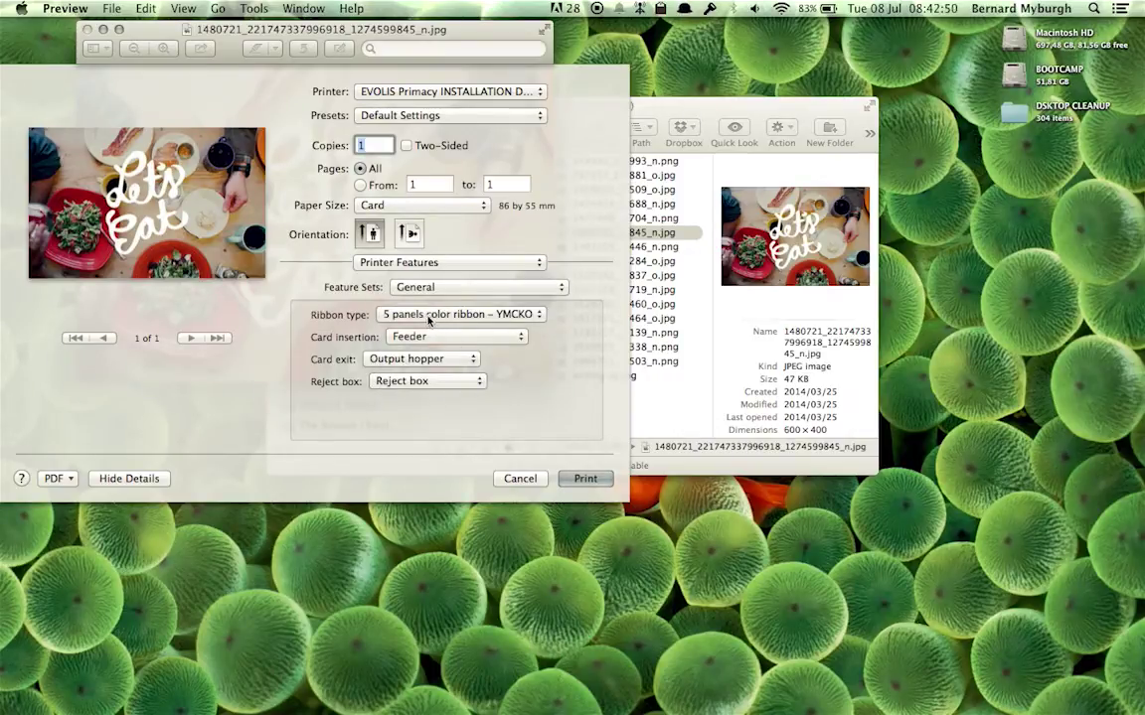
Try Black ribbon – K, then set the ribbon type back to 5 panels color ribbon – YMCKO.
{"action": "left_click", "coordinate": [428, 317]}
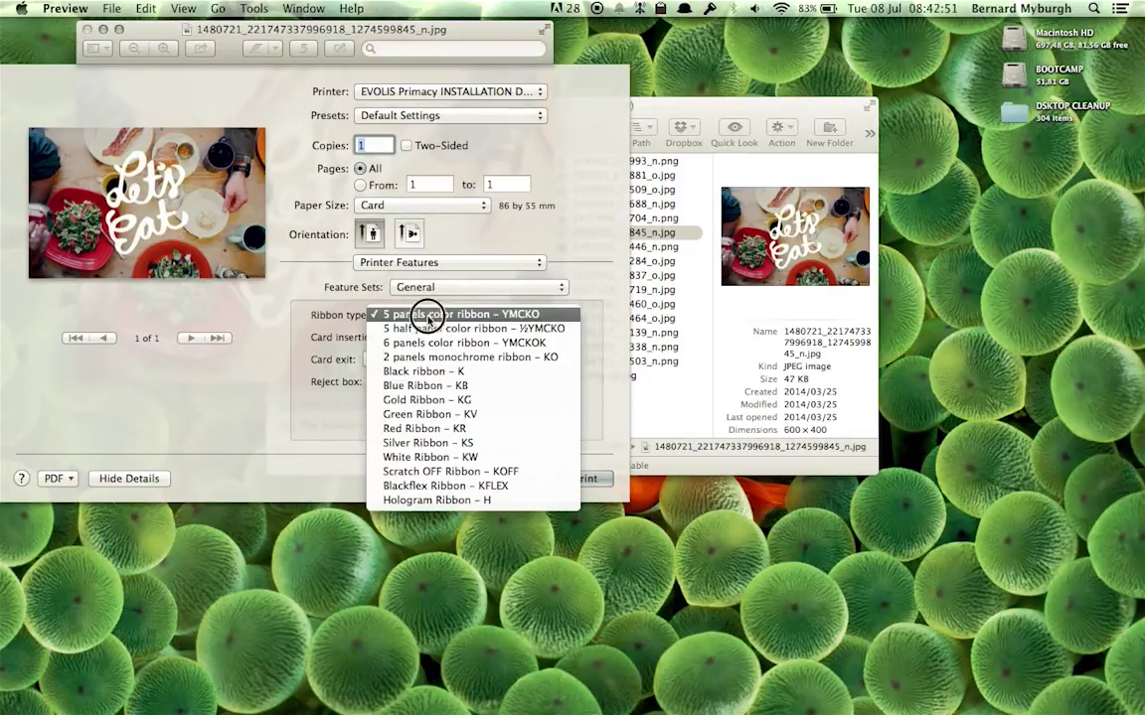
{"action": "left_click", "coordinate": [430, 372]}
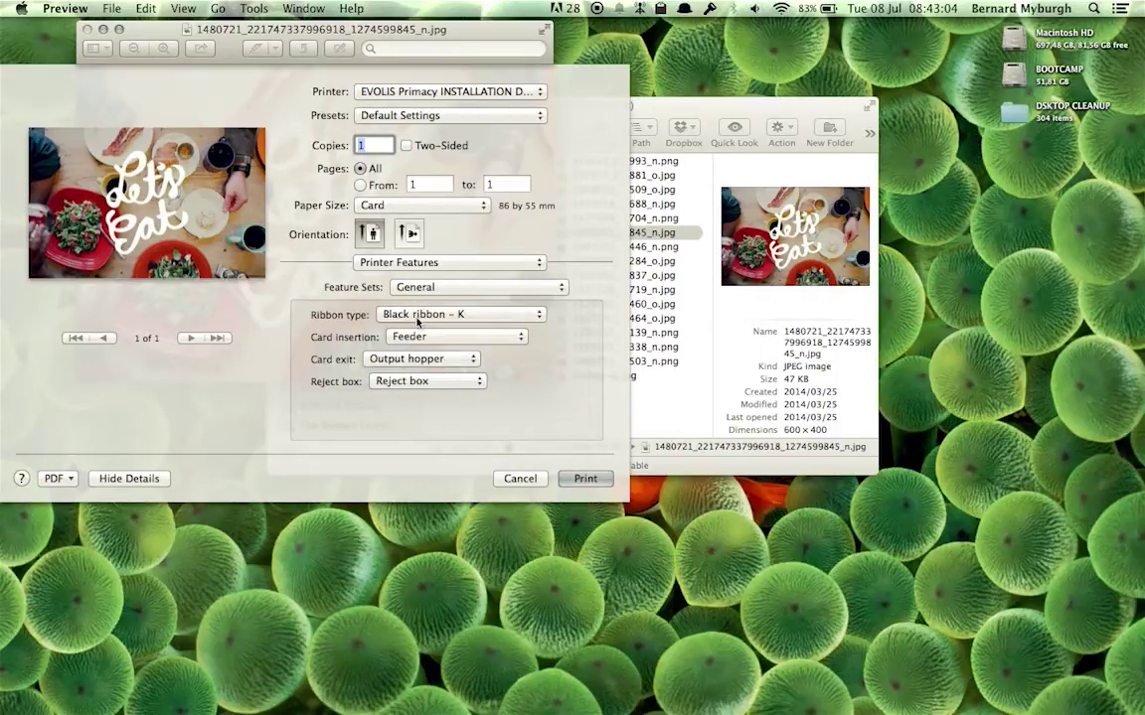
{"action": "left_click", "coordinate": [418, 314]}
{"action": "left_click", "coordinate": [422, 314]}
{"action": "left_click", "coordinate": [412, 318]}
{"action": "left_click", "coordinate": [409, 256]}
{"action": "left_click", "coordinate": [420, 289]}
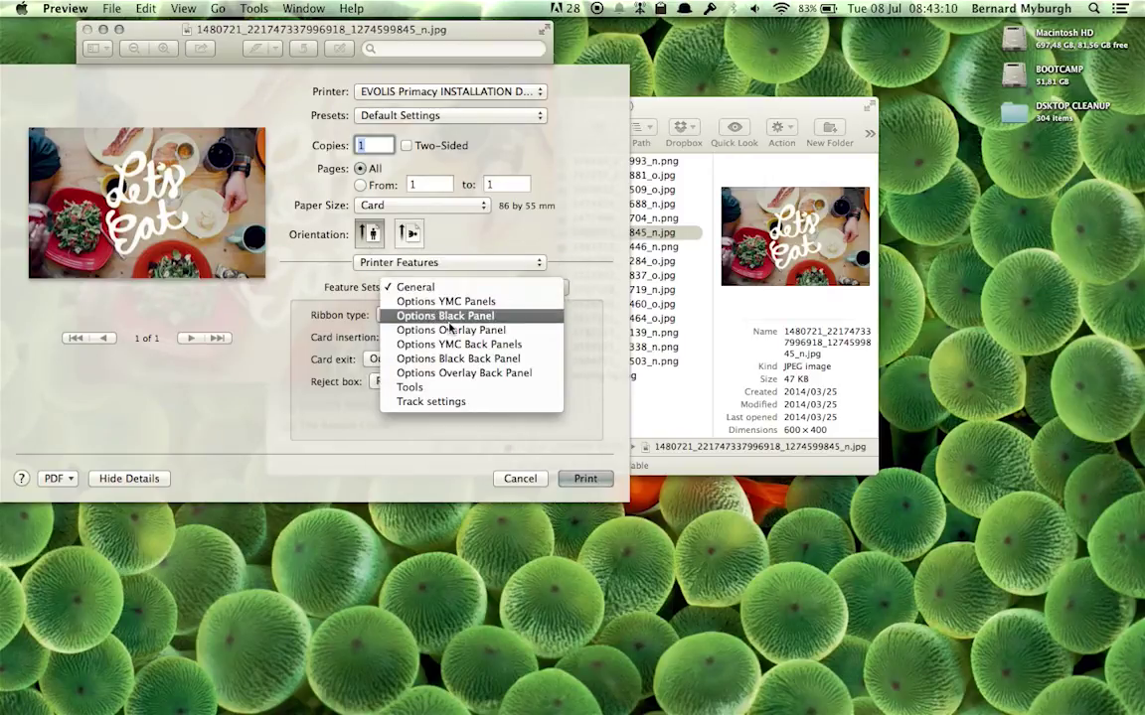
Review Options Black Panel, leaving the black panel Not used with the Gray effect.
{"action": "left_click", "coordinate": [448, 318]}
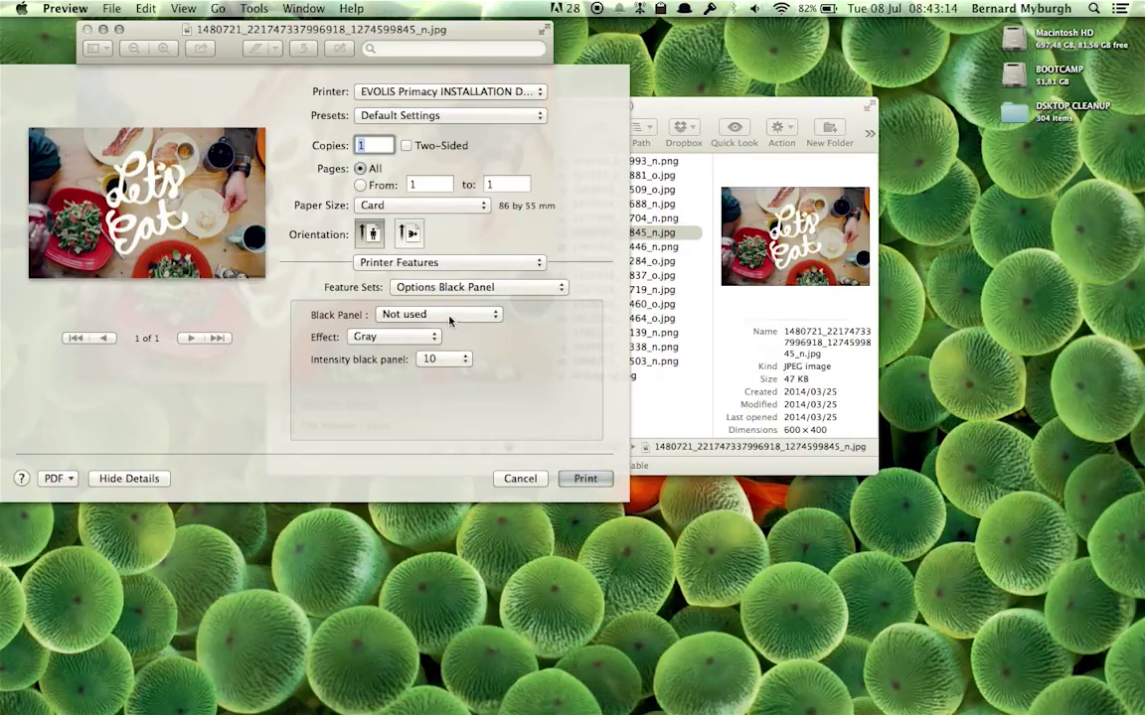
{"action": "left_click", "coordinate": [450, 315]}
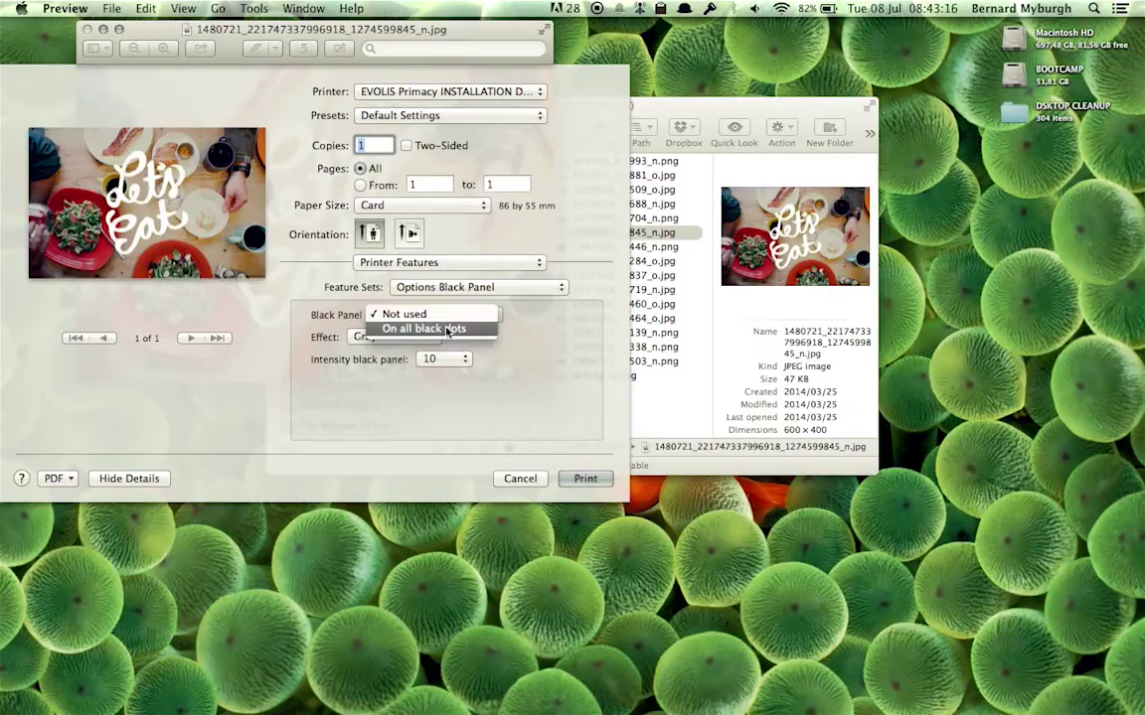
{"action": "left_click", "coordinate": [447, 314]}
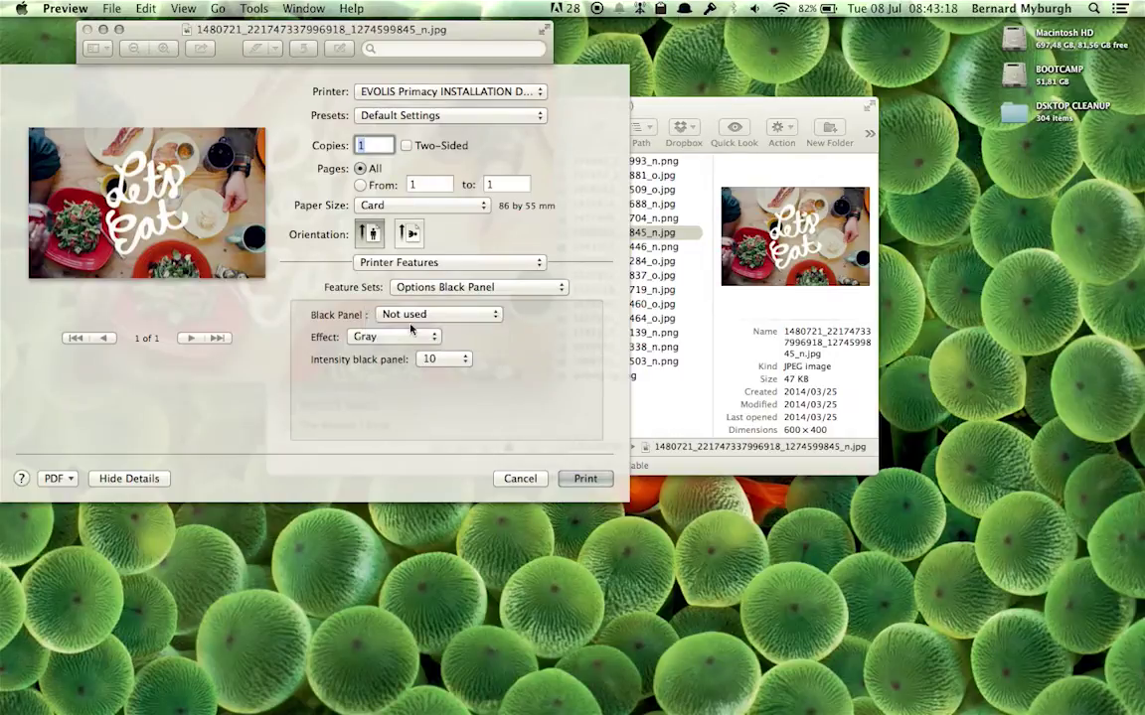
{"action": "left_click", "coordinate": [398, 338]}
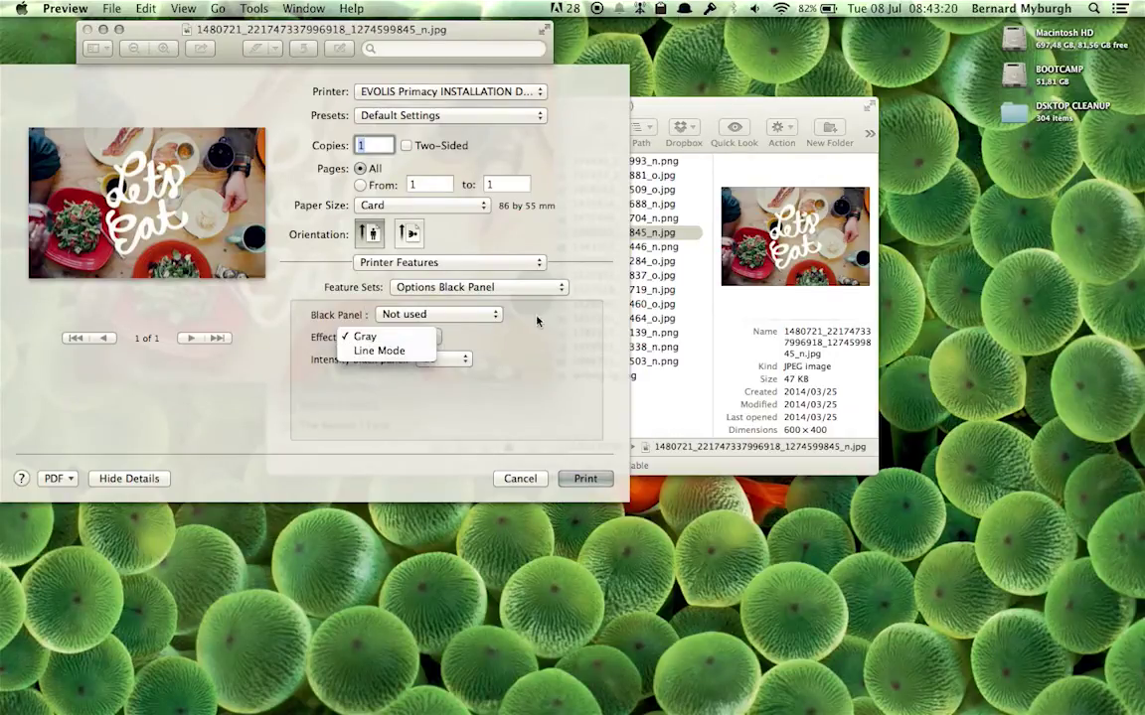
{"action": "left_click", "coordinate": [365, 338]}
Apply the Black Panel Used Line Mode preset and confirm the Line Mode effect.
{"action": "left_click", "coordinate": [459, 118]}
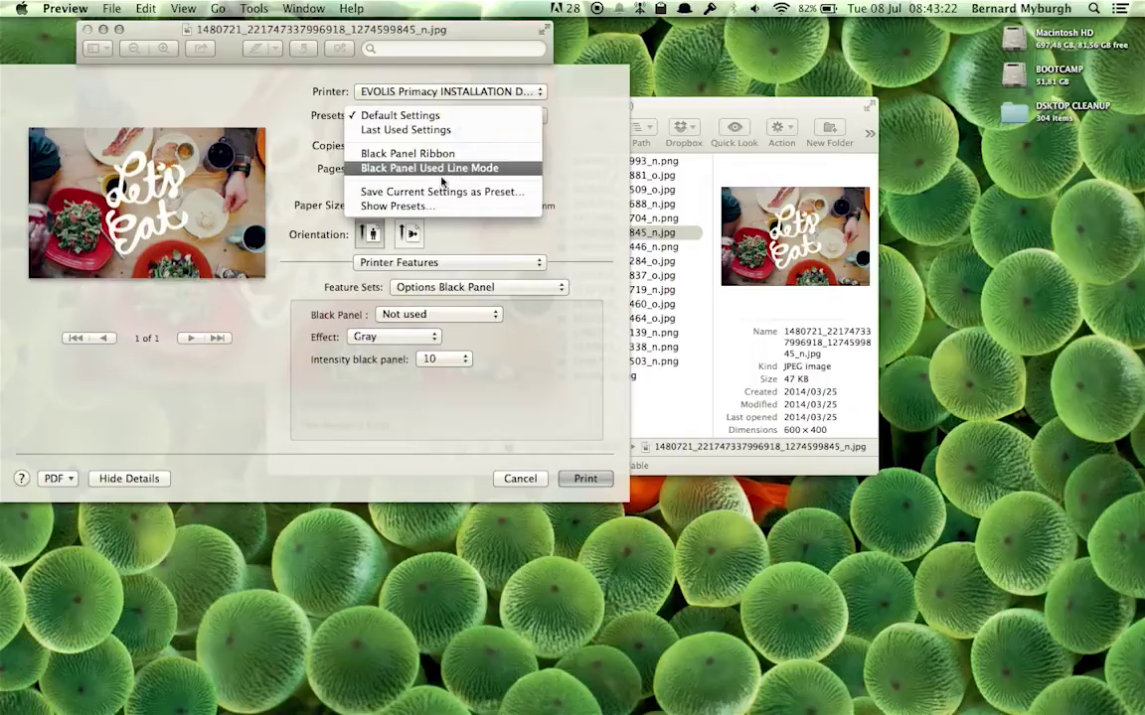
{"action": "left_click", "coordinate": [446, 169]}
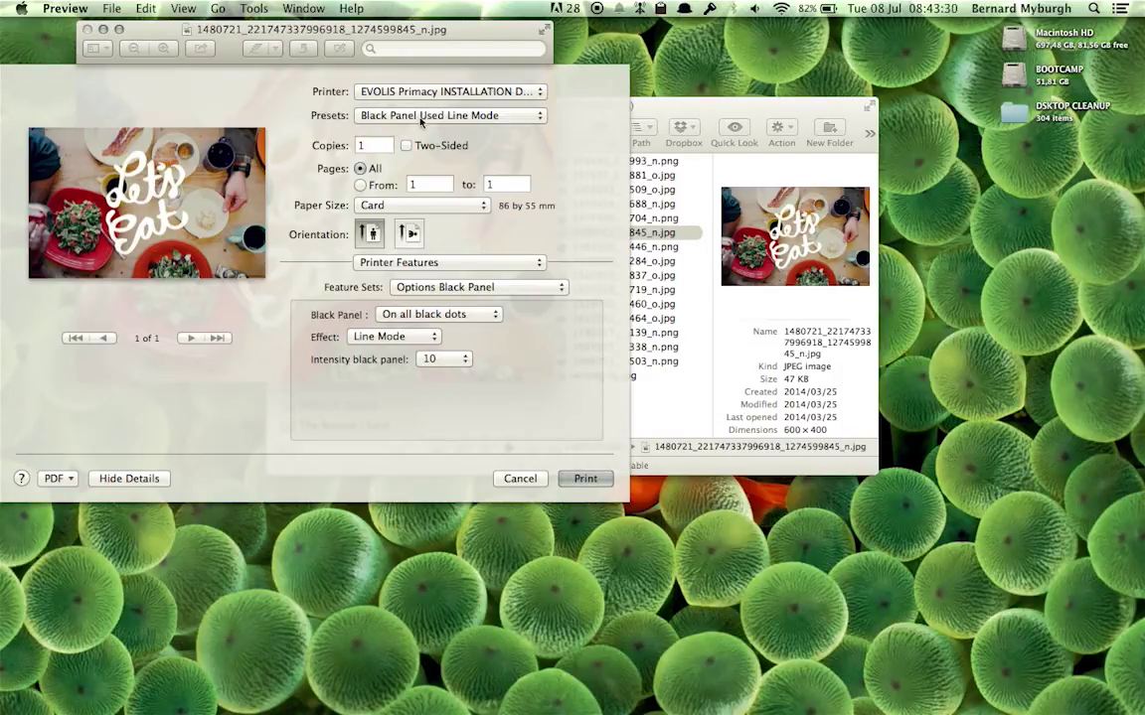
{"action": "left_click", "coordinate": [386, 335]}
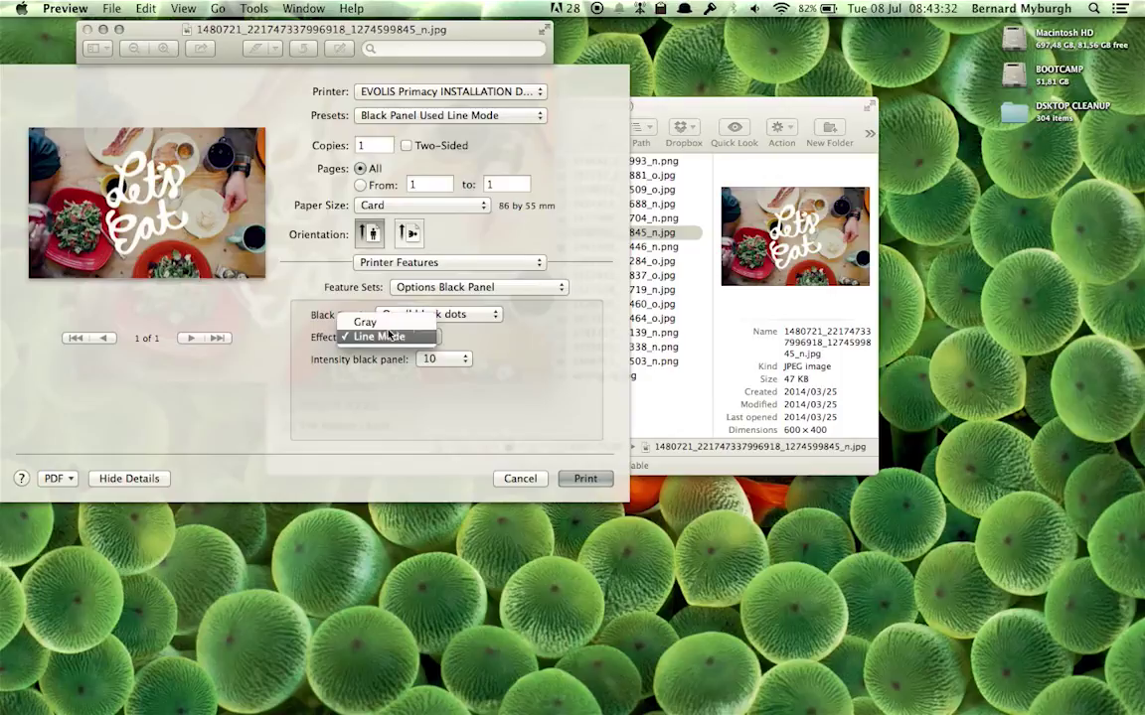
{"action": "left_click", "coordinate": [378, 339]}
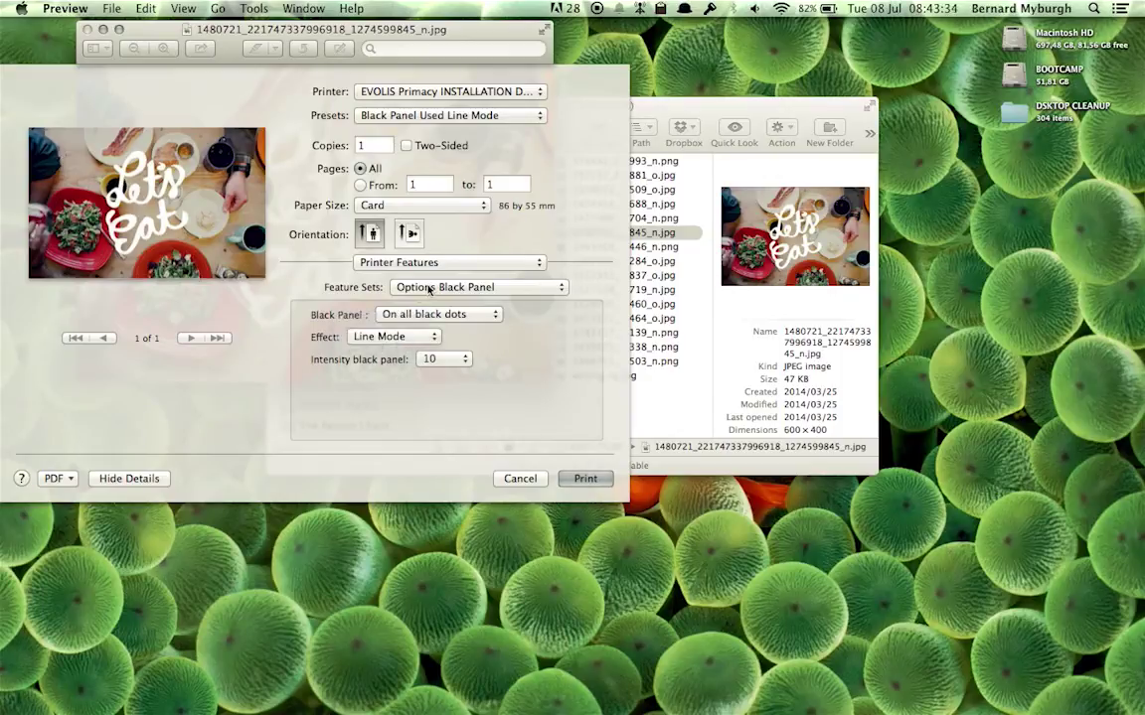
Return to the General feature set and show Preview's image scaling options.
{"action": "left_click", "coordinate": [397, 288]}
{"action": "left_click", "coordinate": [403, 253]}
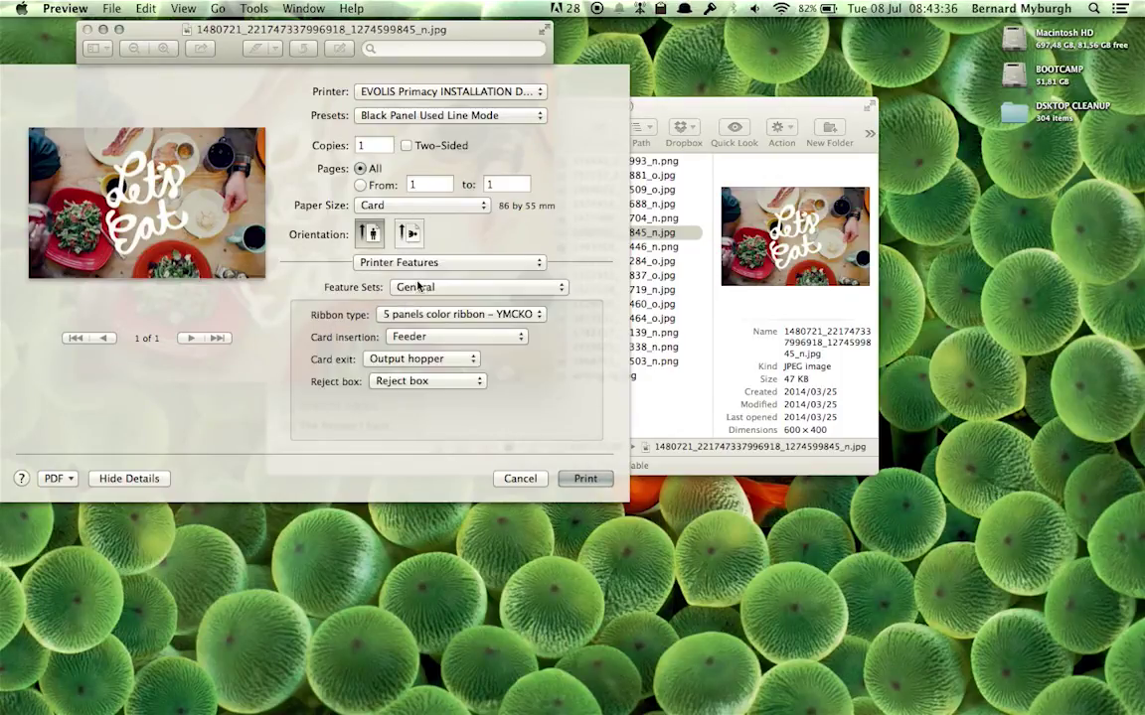
{"action": "left_click", "coordinate": [442, 262]}
{"action": "left_click", "coordinate": [425, 187]}
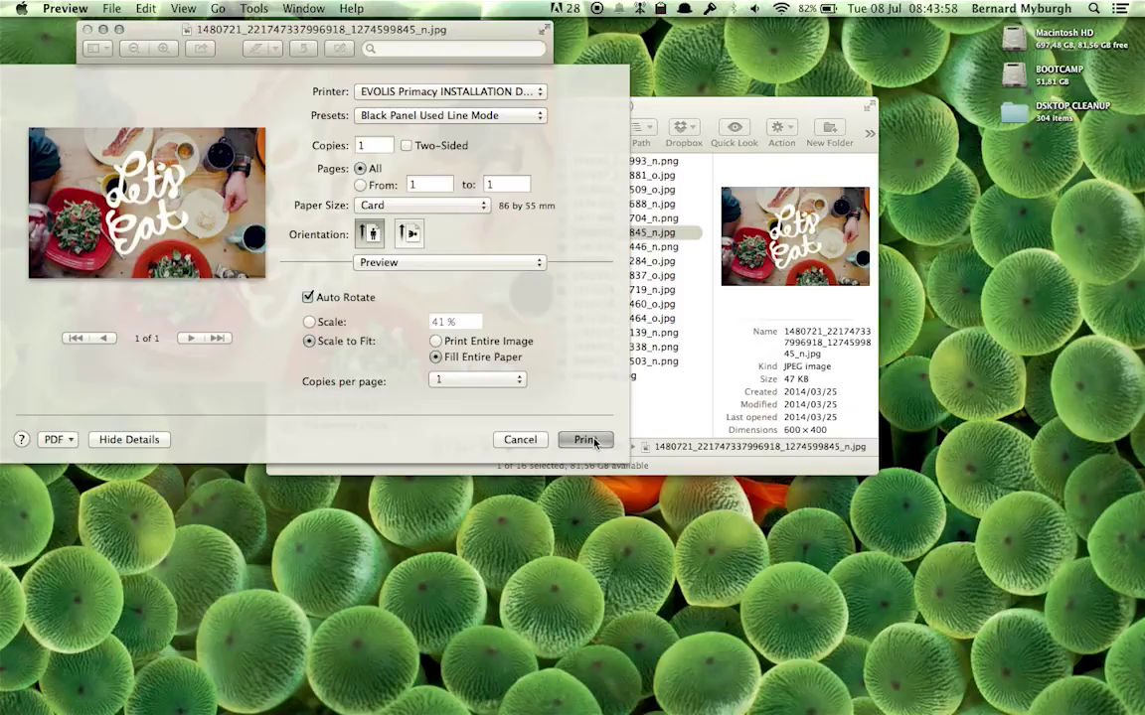
Cancel the print dialog without printing the photo.
{"action": "left_click", "coordinate": [521, 439]}
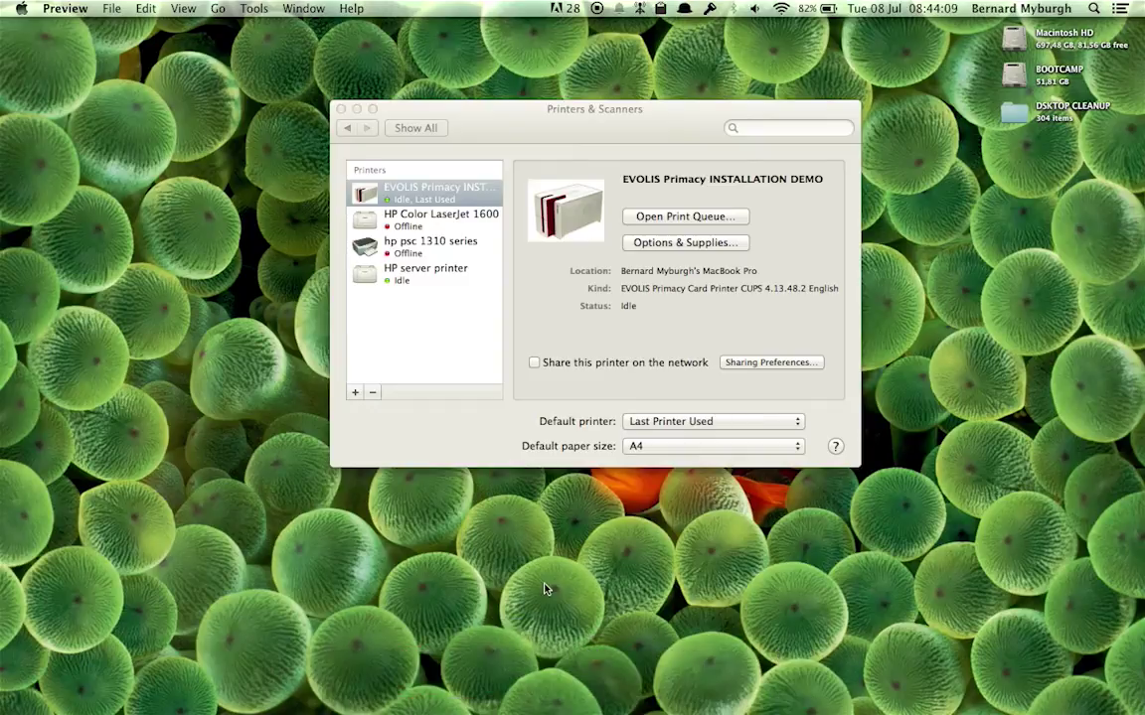
Launch cardPresso by searching 'card' in system-wide search.
{"action": "key", "text": "alt+space"}
{"action": "type", "text": "card"}
{"action": "key", "text": "Return"}
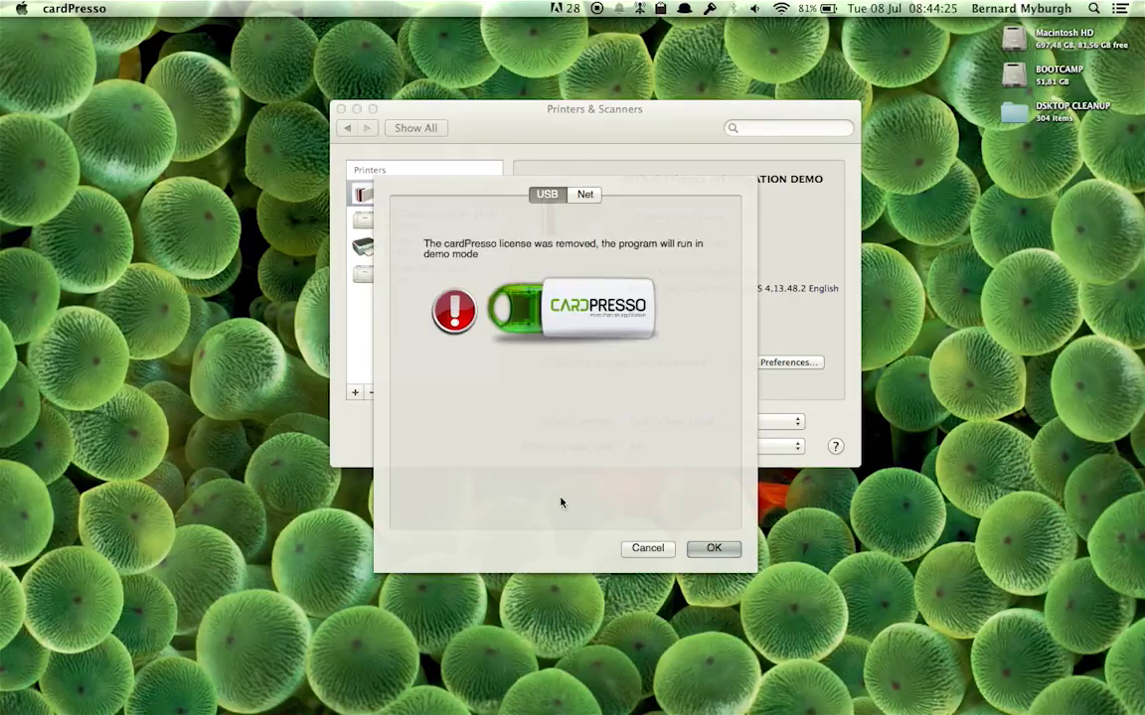
Accept demo mode and start a new CR80 card design.
{"action": "left_click", "coordinate": [731, 551]}
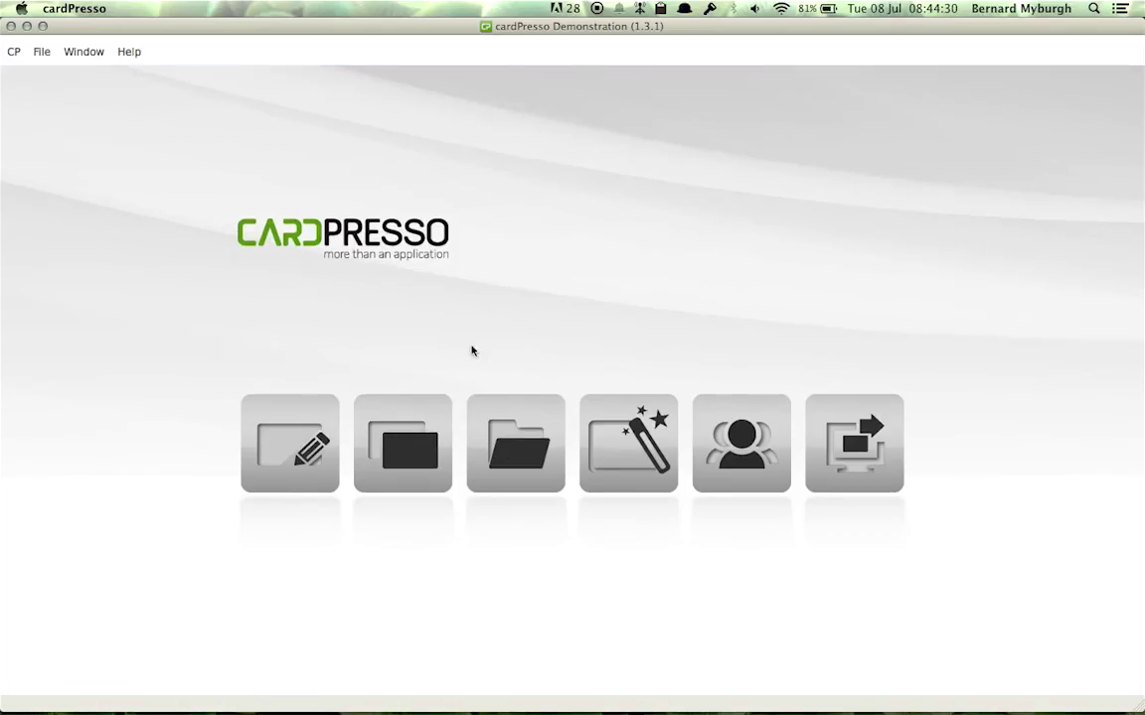
{"action": "left_click", "coordinate": [298, 442]}
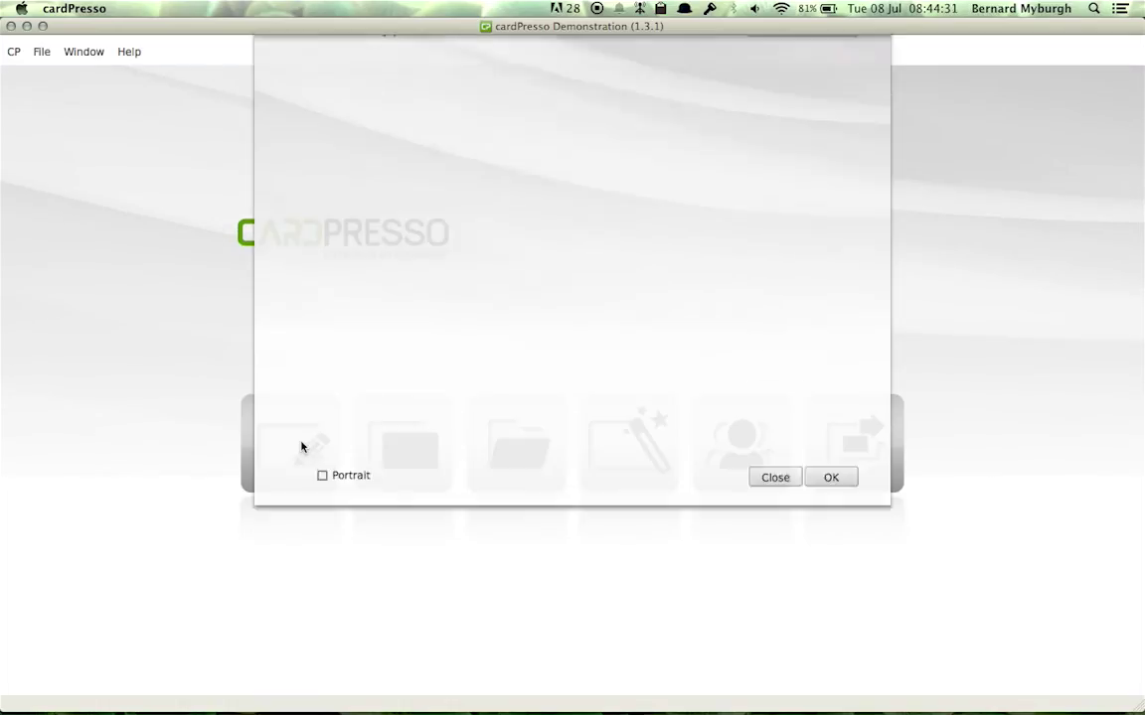
{"action": "left_click", "coordinate": [825, 527]}
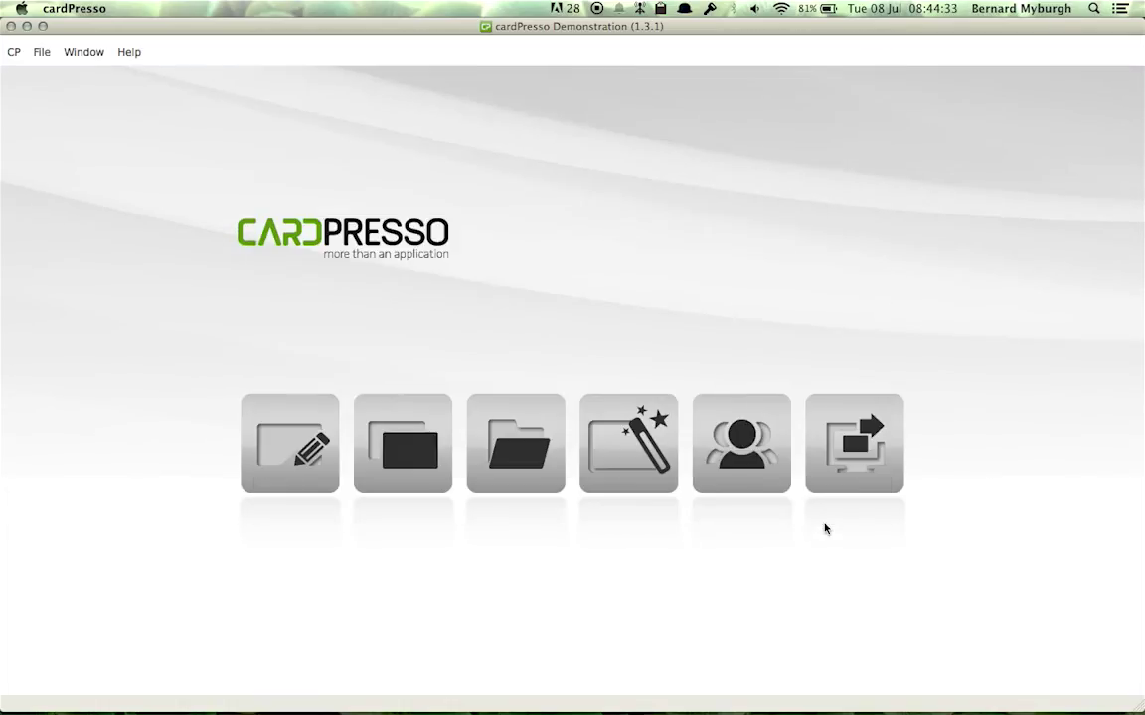
Choose EVOLIS Primacy INSTALLATION DEMO as the card's printer in page setup.
{"action": "left_click", "coordinate": [14, 50]}
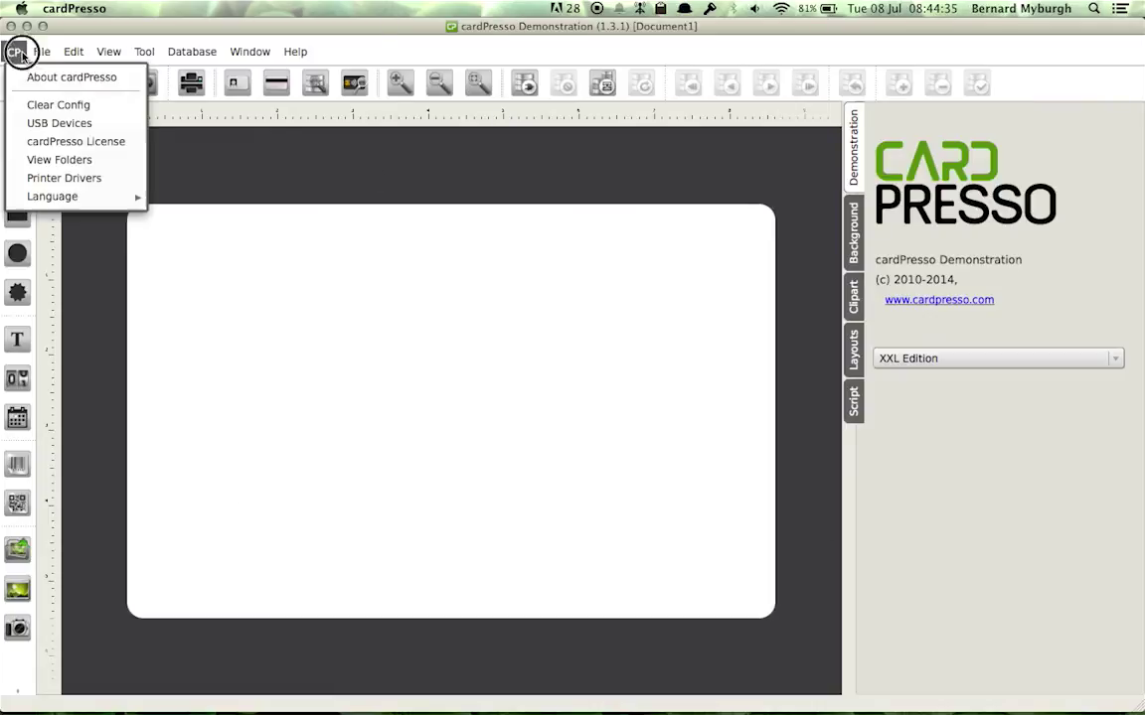
{"action": "left_click", "coordinate": [86, 234]}
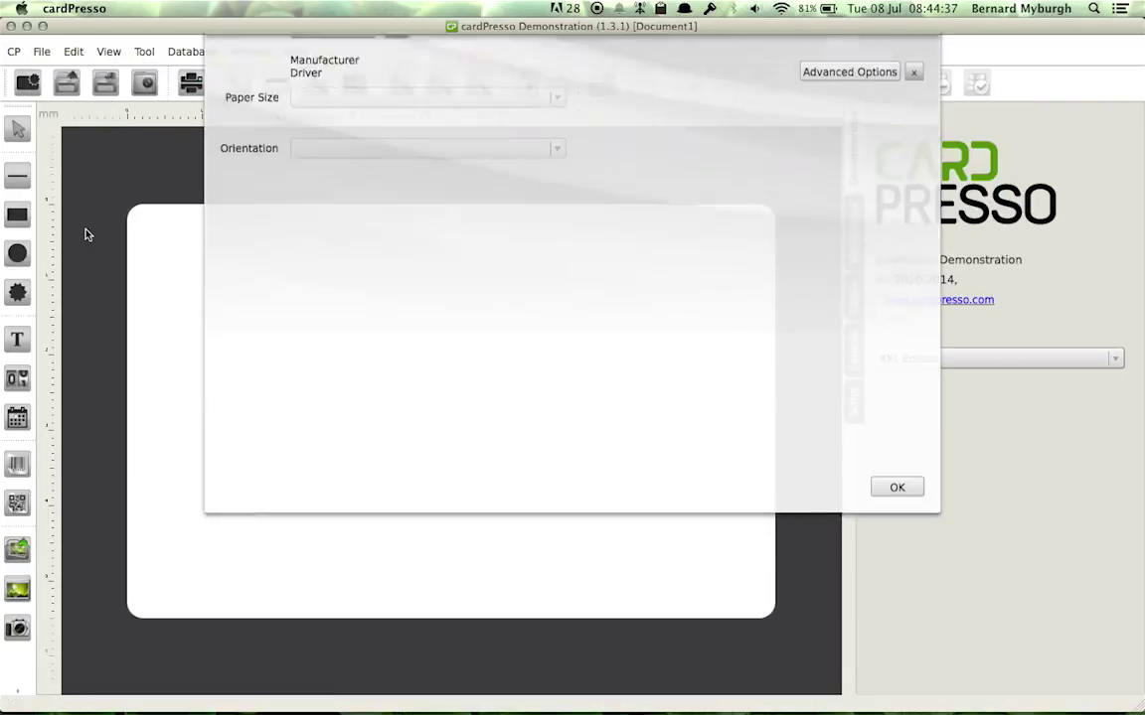
{"action": "left_click", "coordinate": [471, 62]}
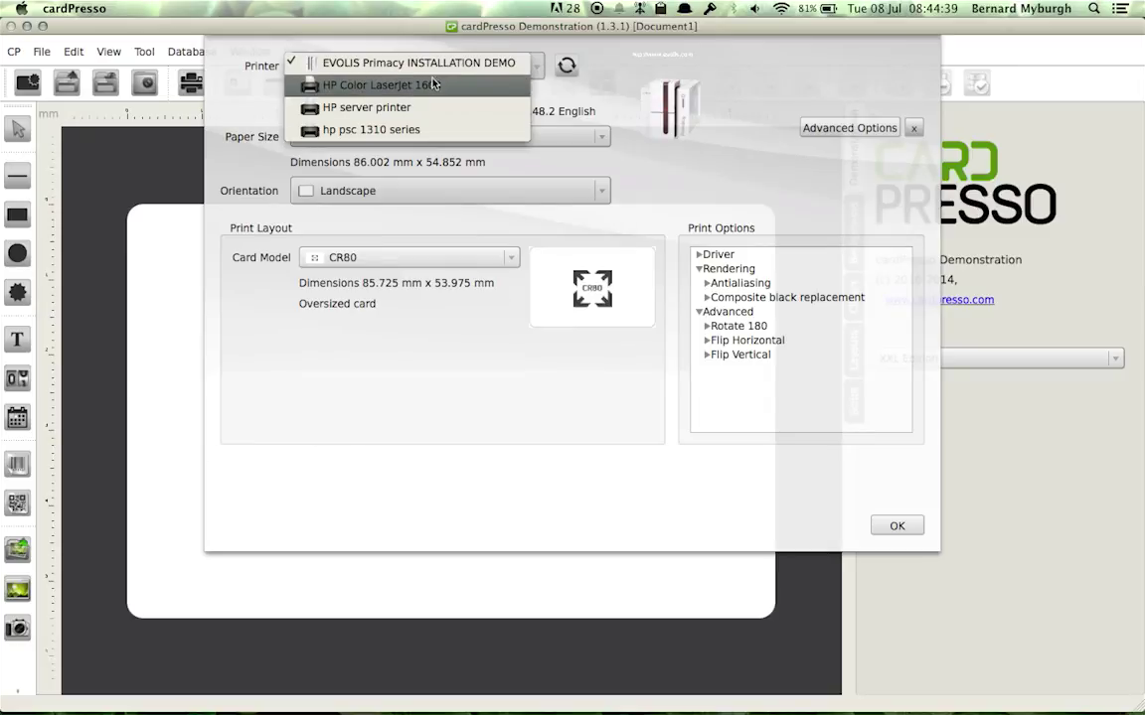
{"action": "left_click", "coordinate": [393, 62]}
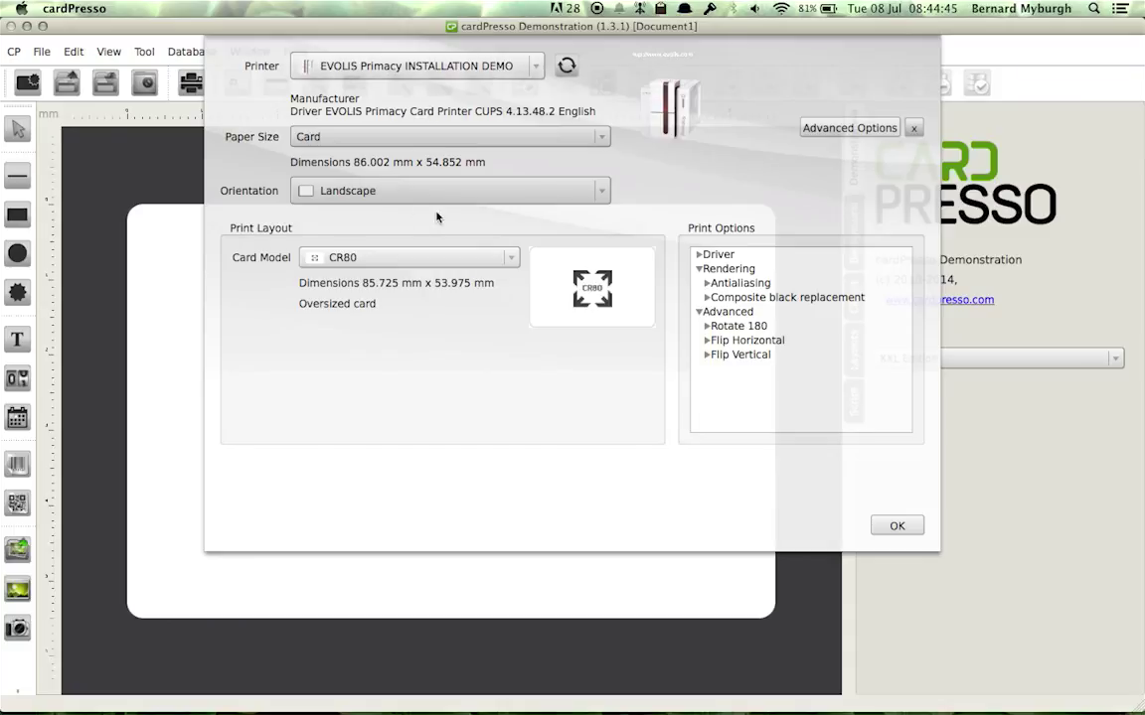
{"action": "left_click", "coordinate": [897, 527]}
{"action": "left_click", "coordinate": [194, 96]}
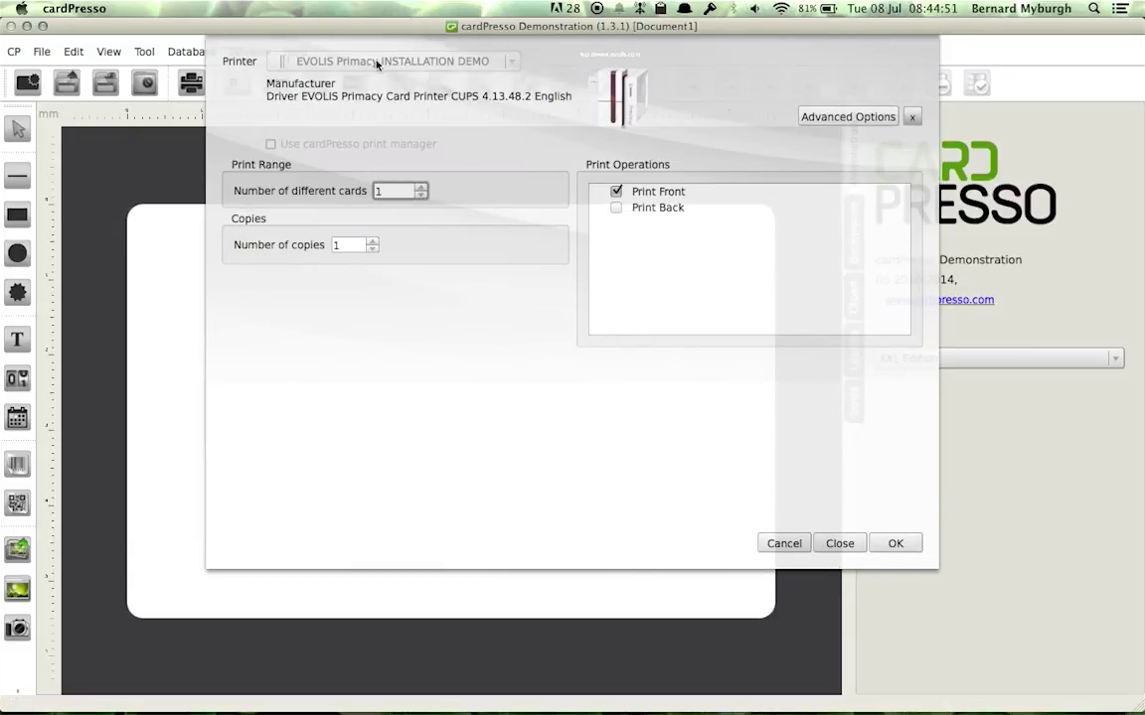